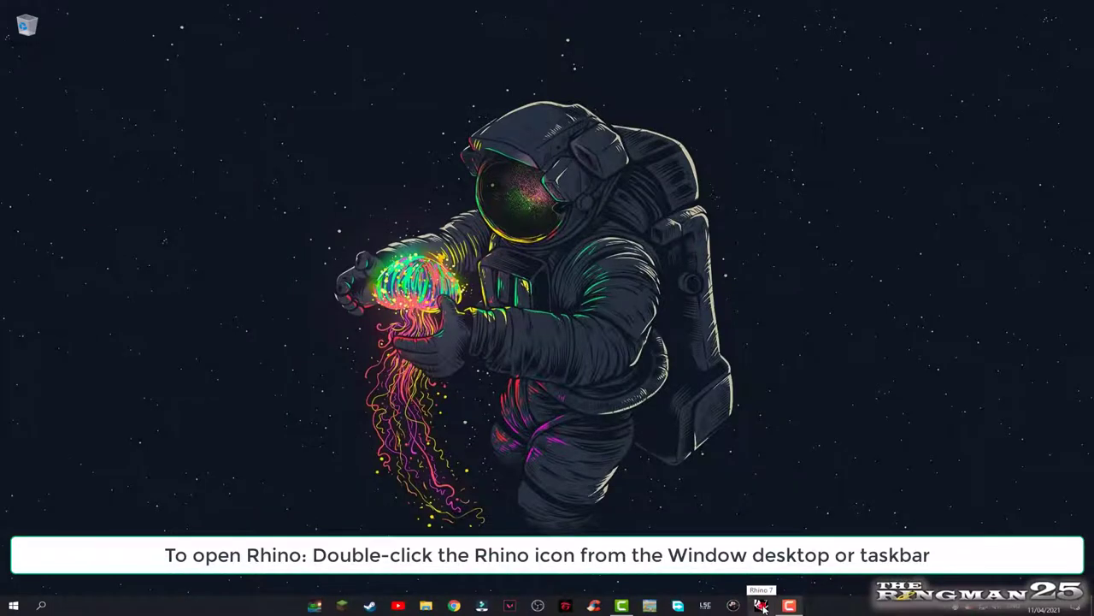
# Launch Rhino 7 and wait for an Untitled model in four views with the Welcome help panel.
pyautogui.click(761, 606)
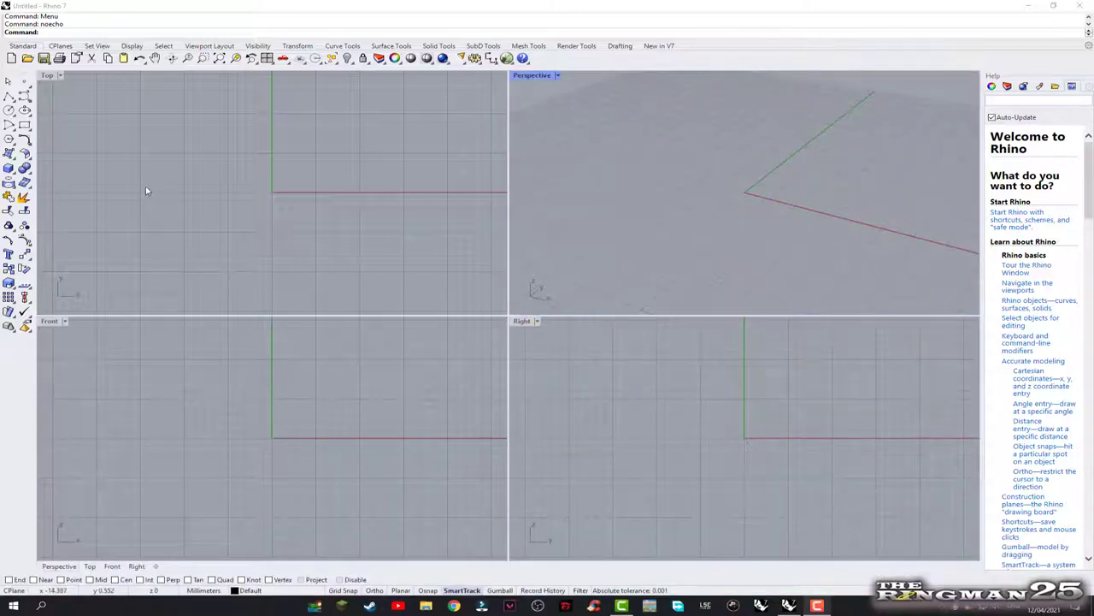
# Maximize the Top and then the Front viewport, restoring the four-view layout after each.
pyautogui.doubleClick(47, 76)
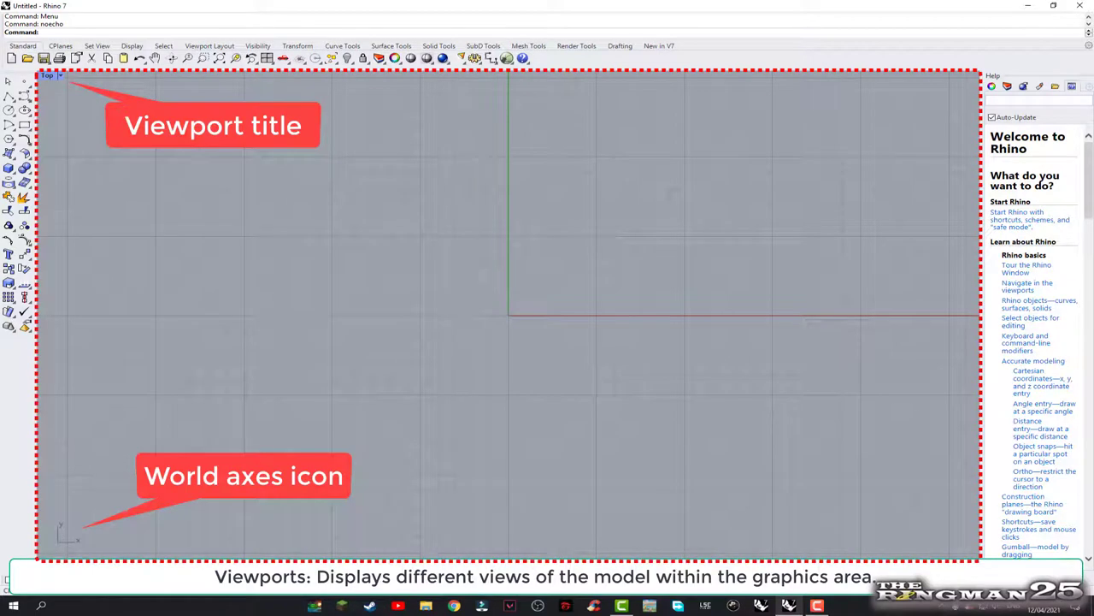
pyautogui.click(60, 79)
pyautogui.click(62, 86)
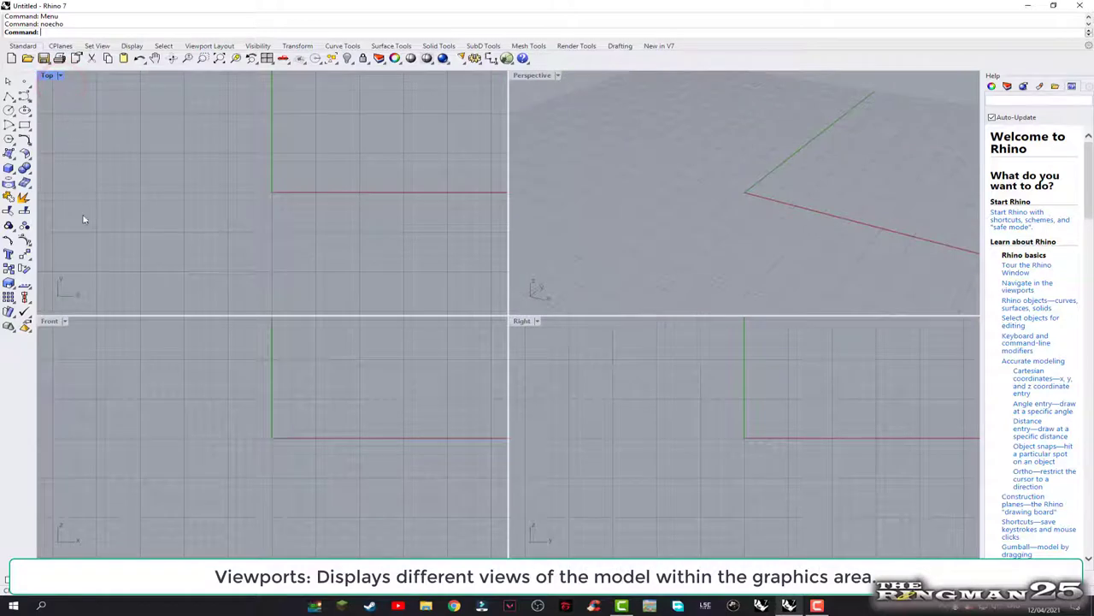
pyautogui.click(52, 323)
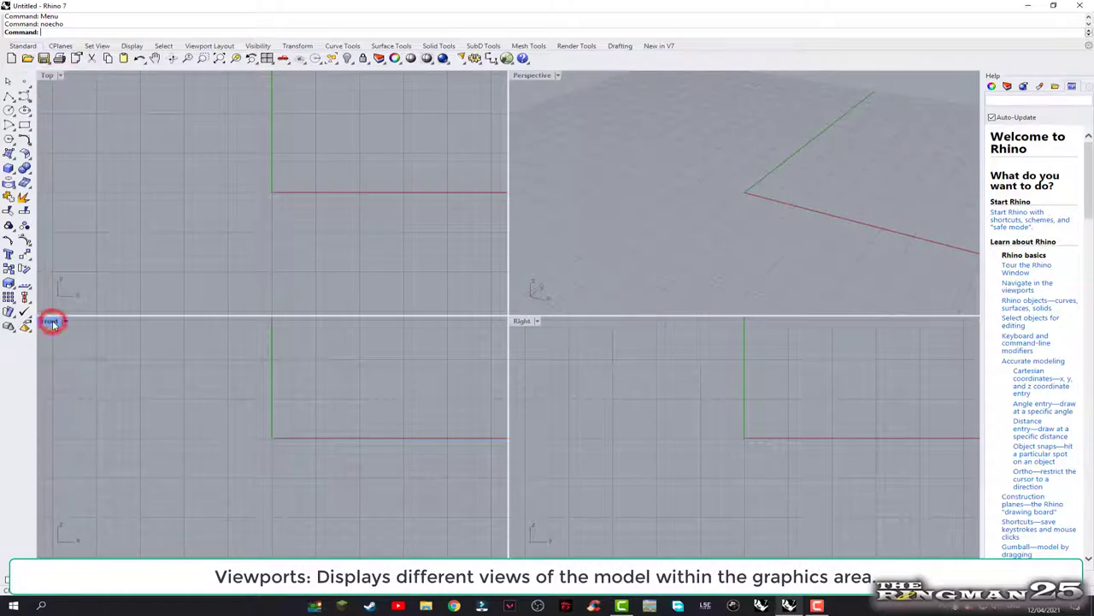
pyautogui.doubleClick(50, 323)
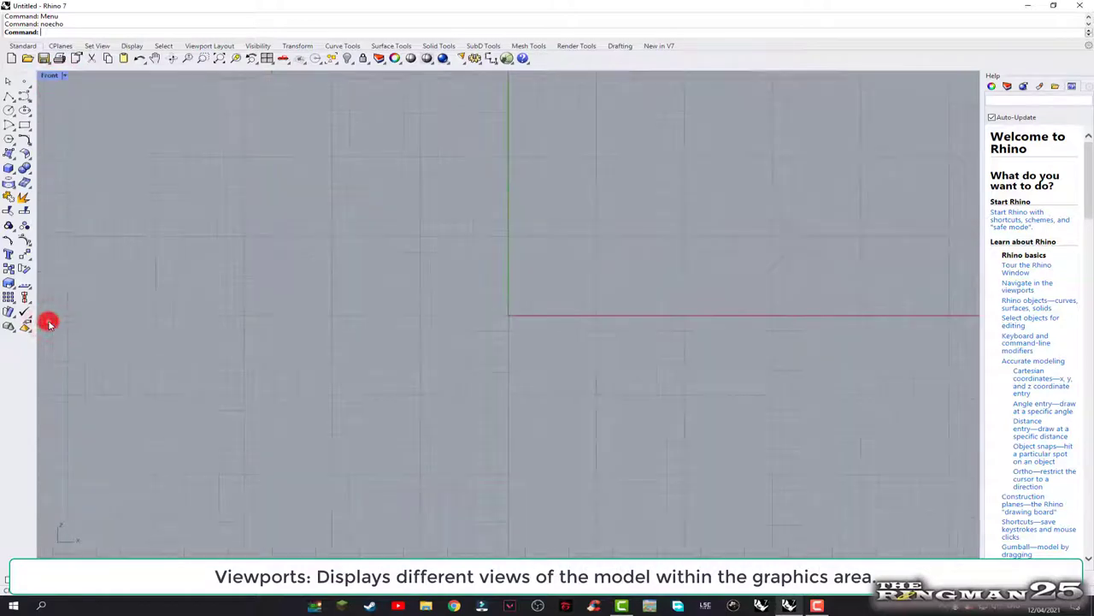
pyautogui.click(64, 75)
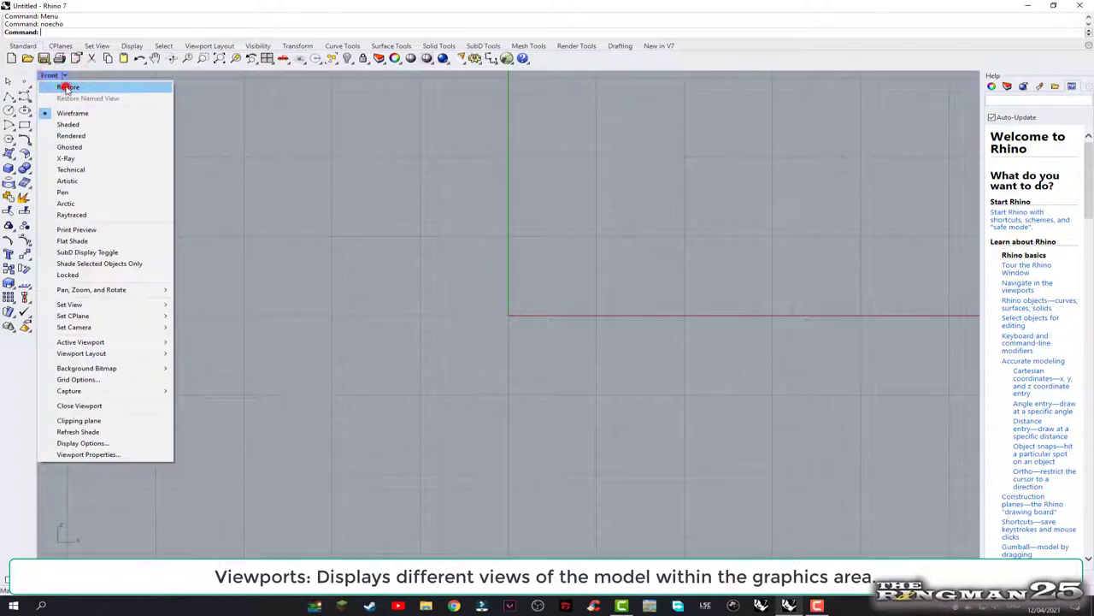
pyautogui.click(68, 87)
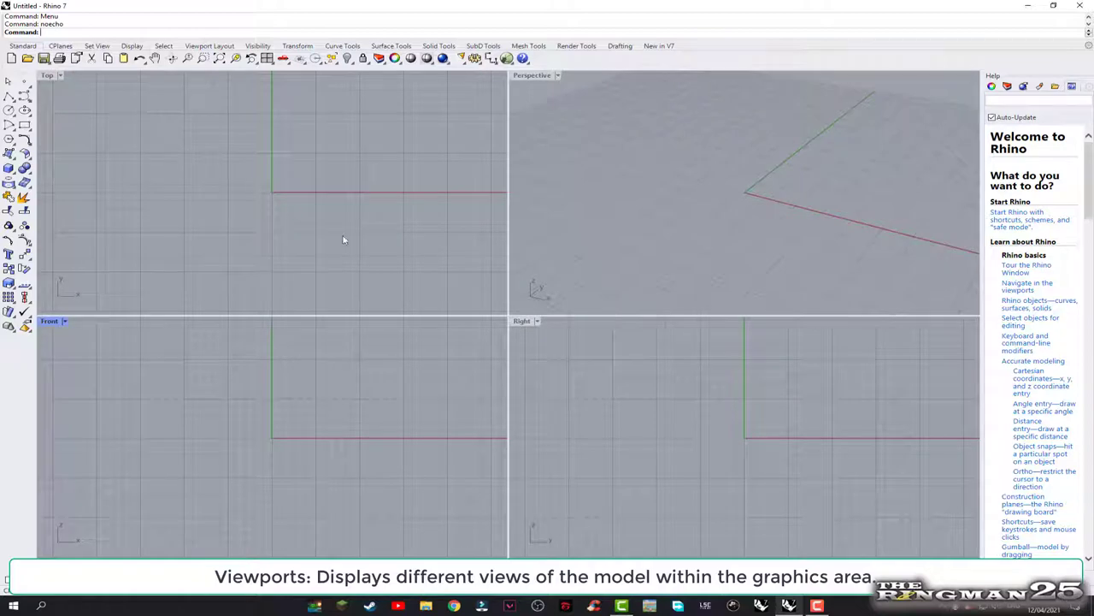
# Maximize the Right and then the Perspective viewport, restoring the four-view layout after each.
pyautogui.doubleClick(525, 321)
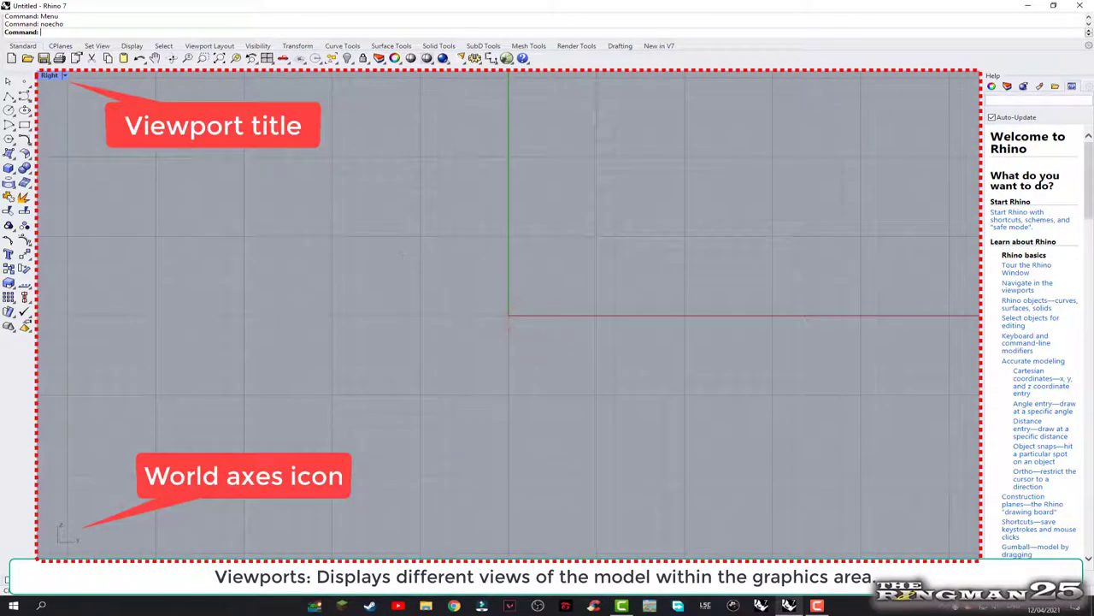
pyautogui.click(64, 75)
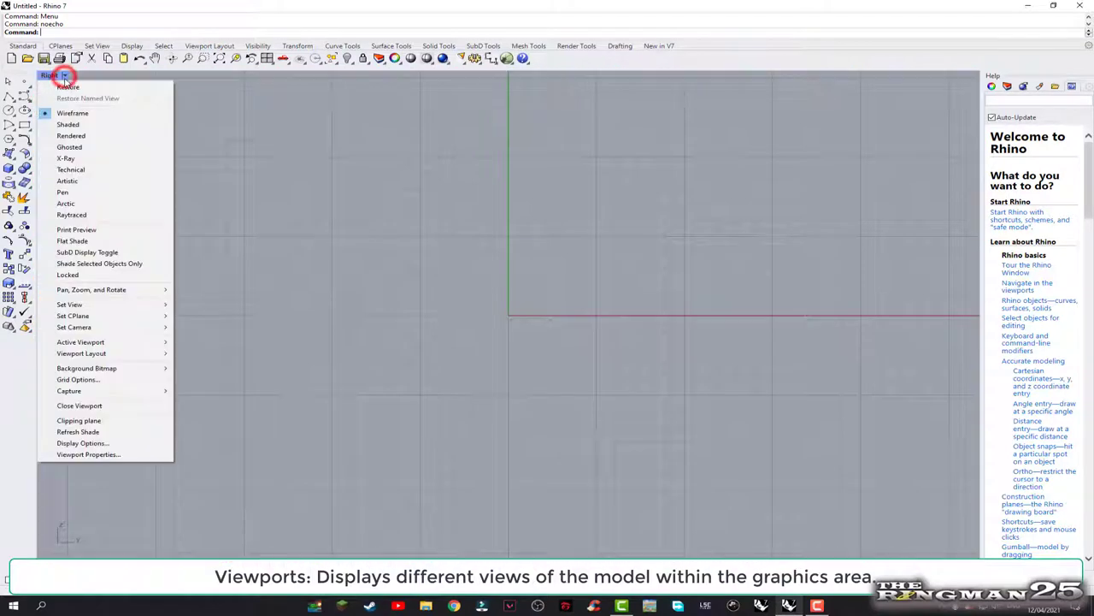
pyautogui.click(67, 84)
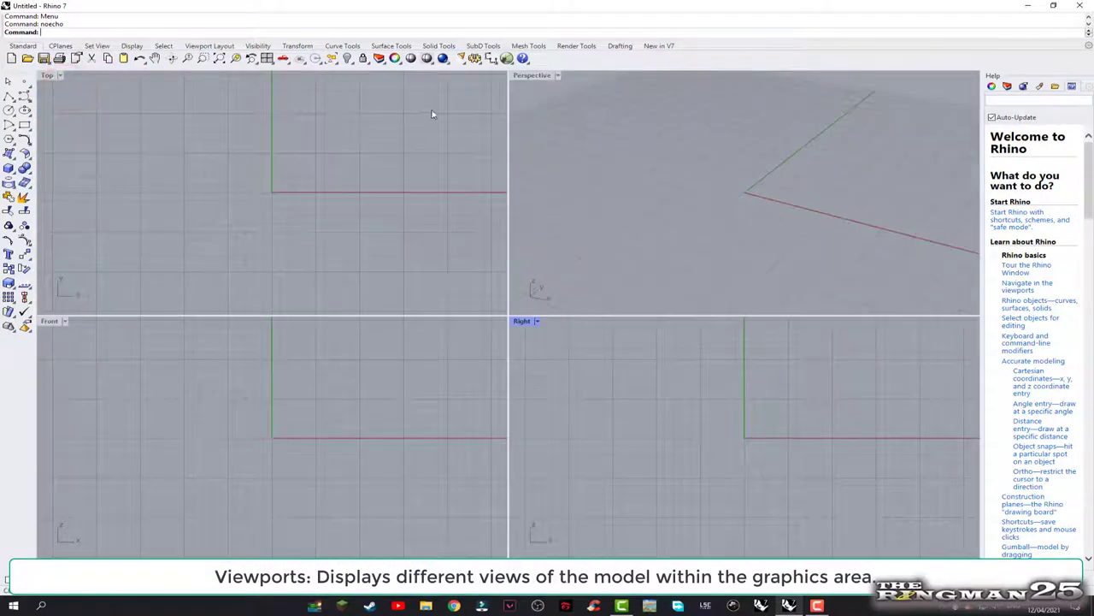
pyautogui.doubleClick(532, 75)
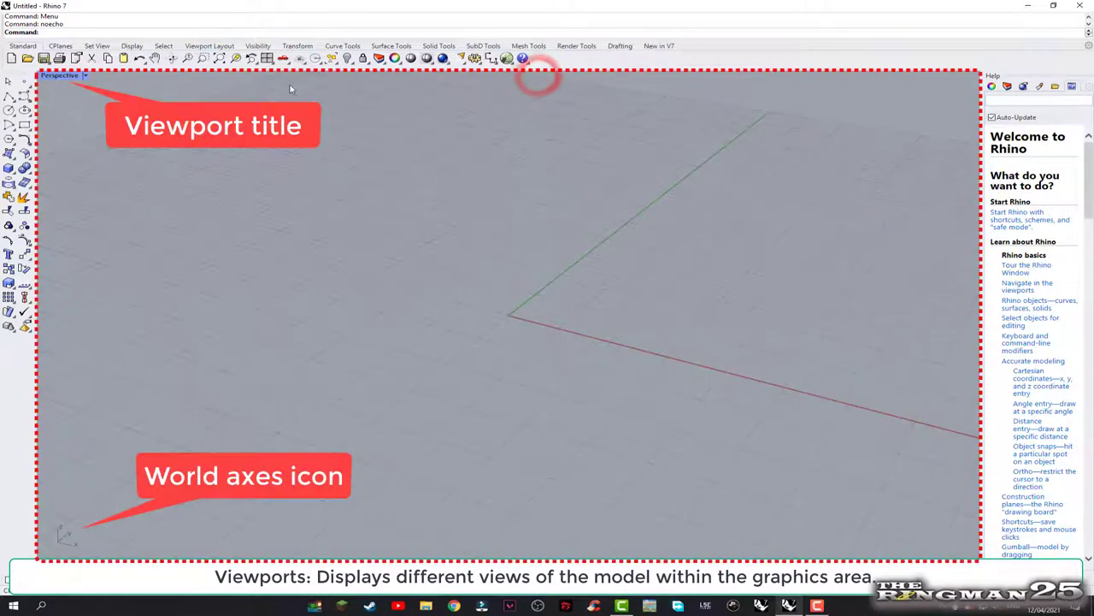
pyautogui.click(85, 75)
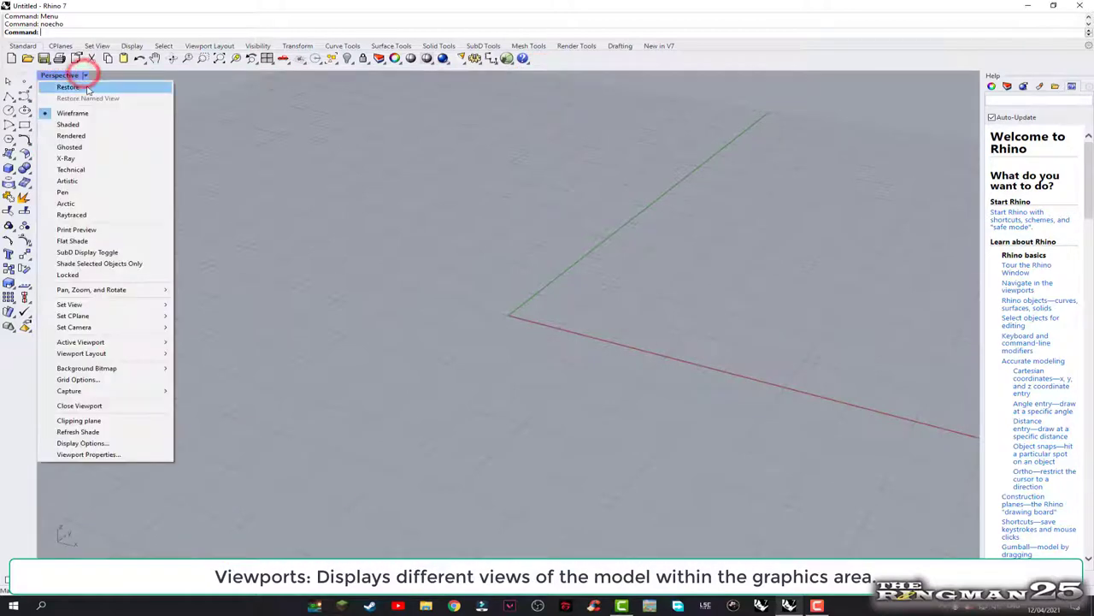
pyautogui.click(82, 85)
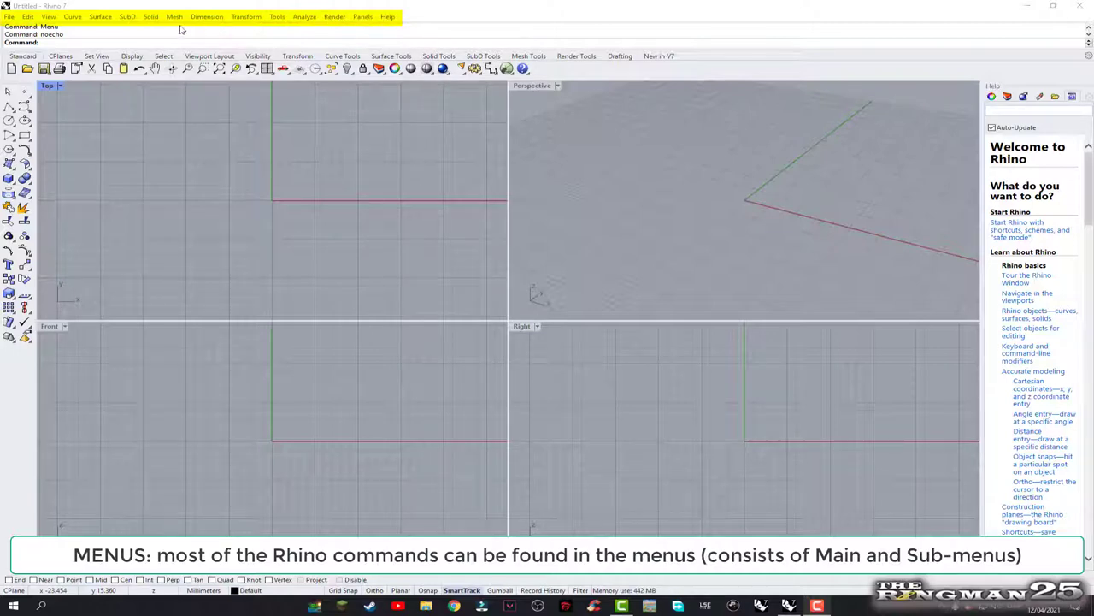
pyautogui.click(9, 17)
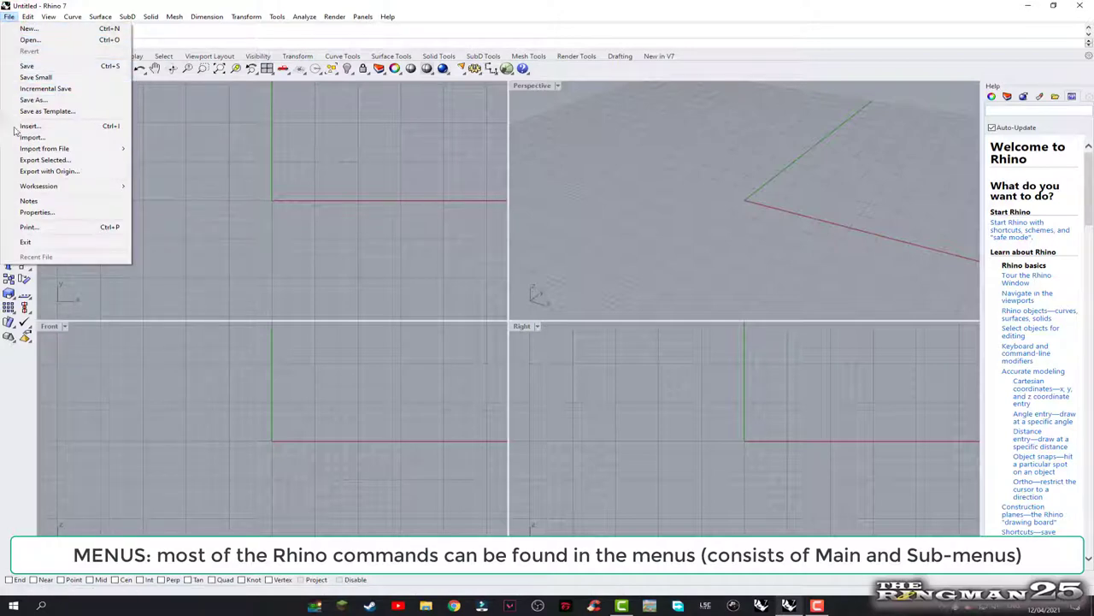
pyautogui.click(183, 167)
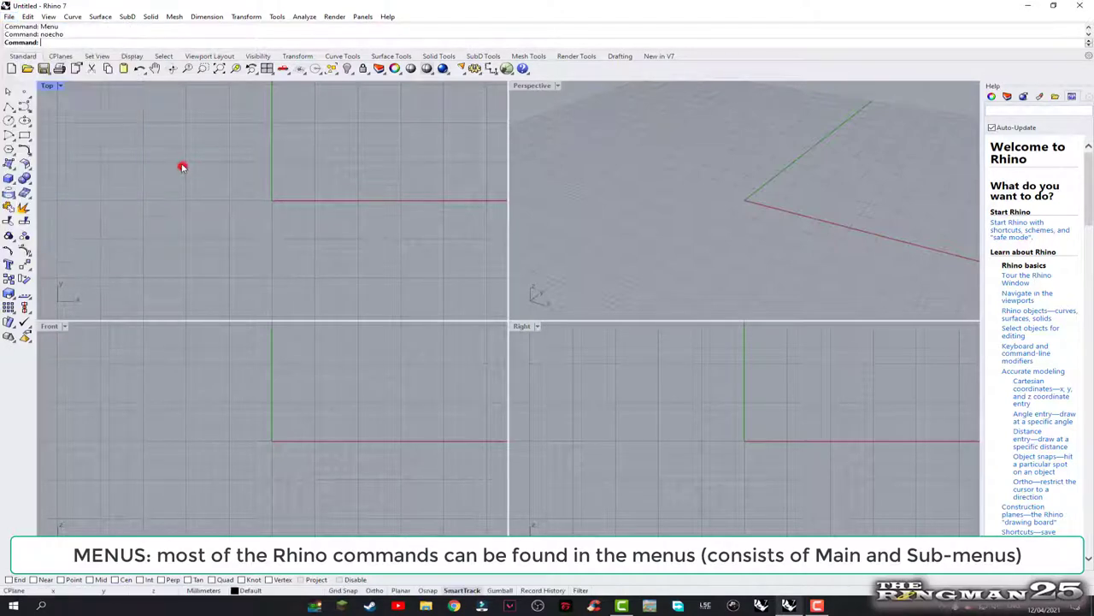
pyautogui.click(29, 17)
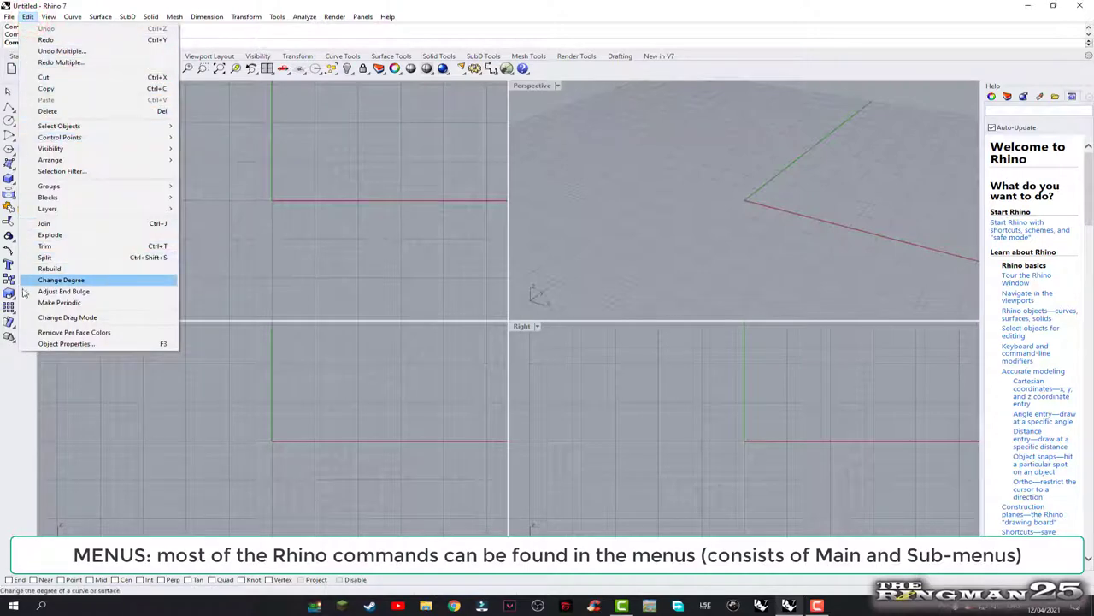
pyautogui.click(220, 199)
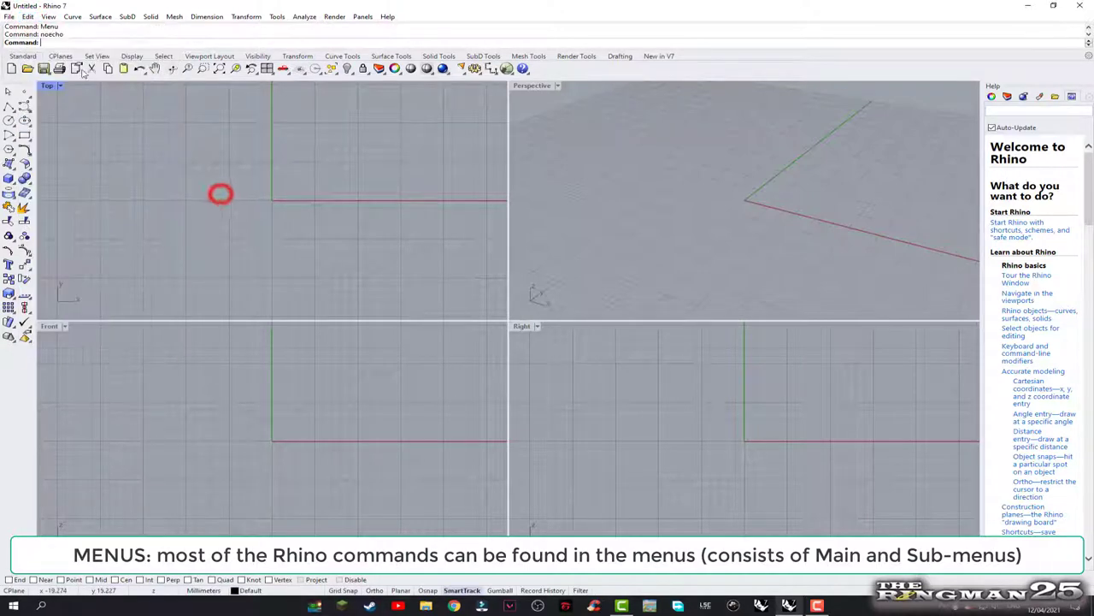
pyautogui.click(49, 17)
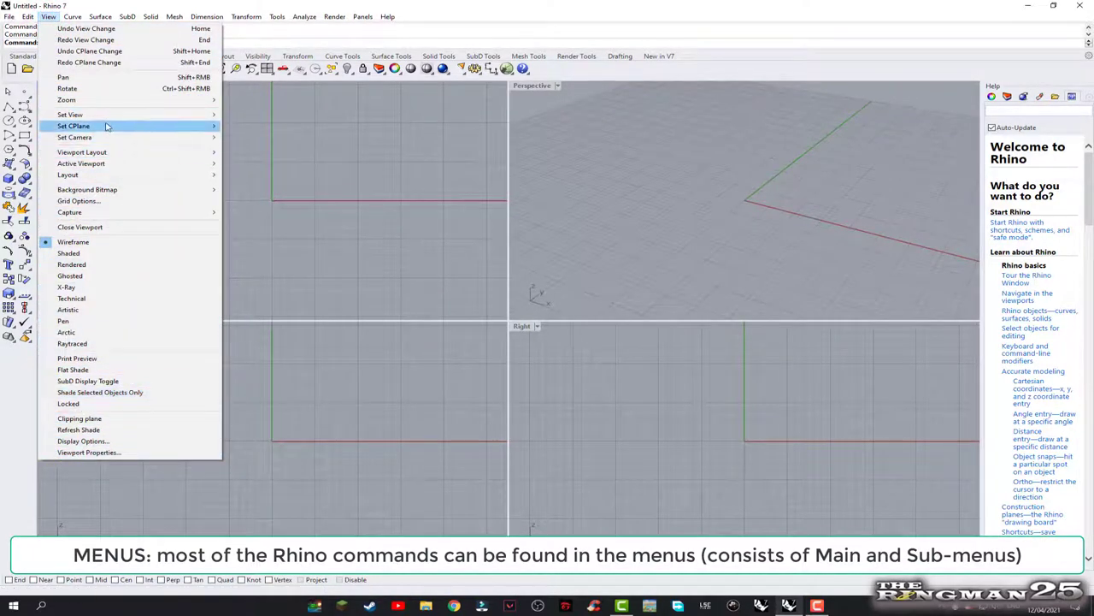
pyautogui.moveTo(70, 115)
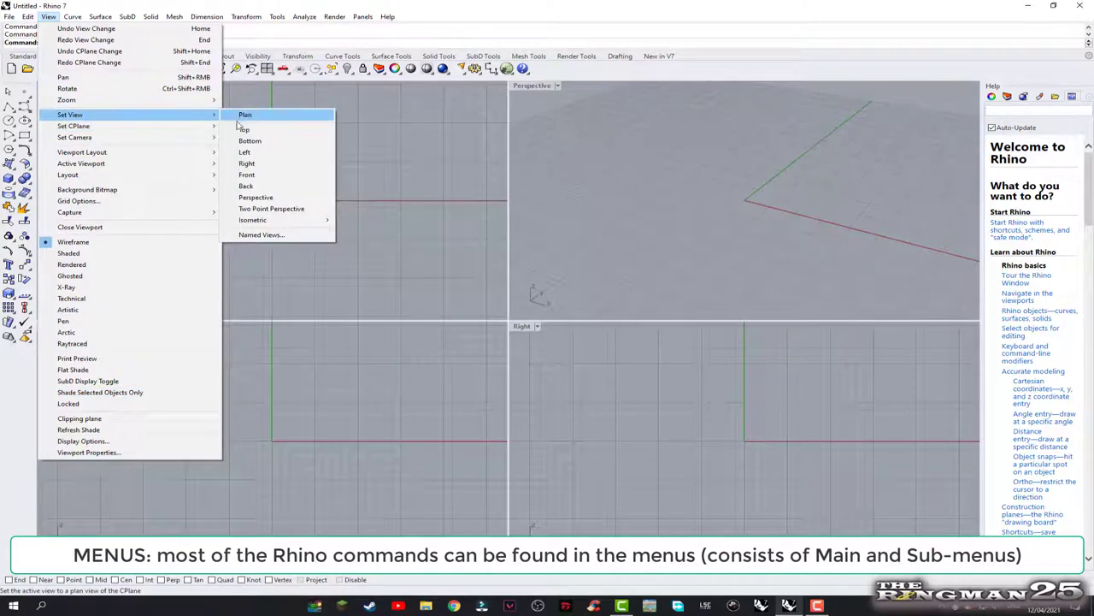
pyautogui.click(261, 275)
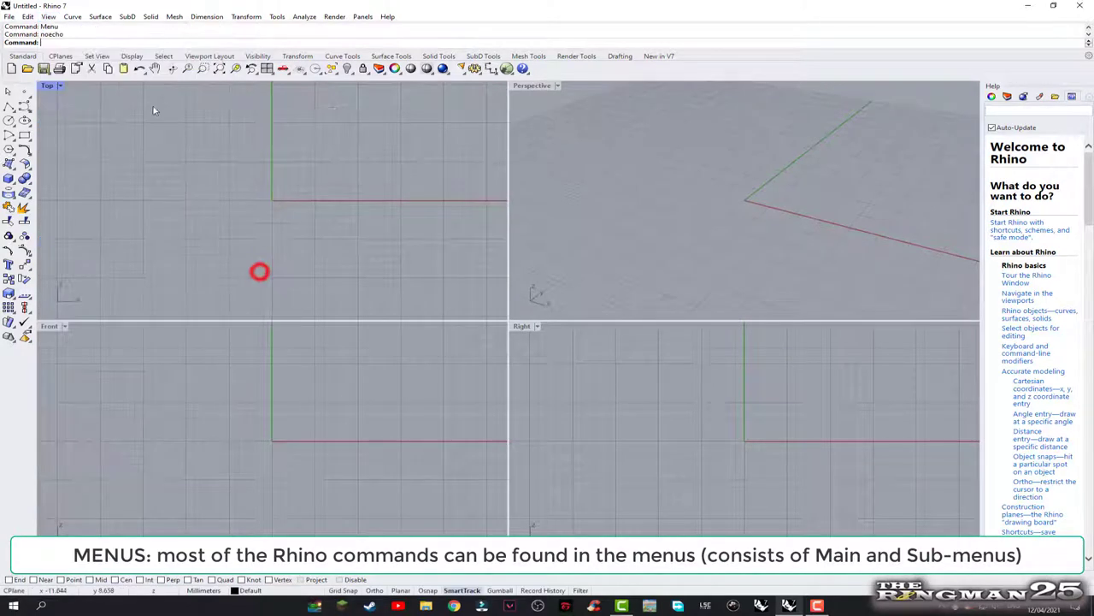
pyautogui.click(73, 16)
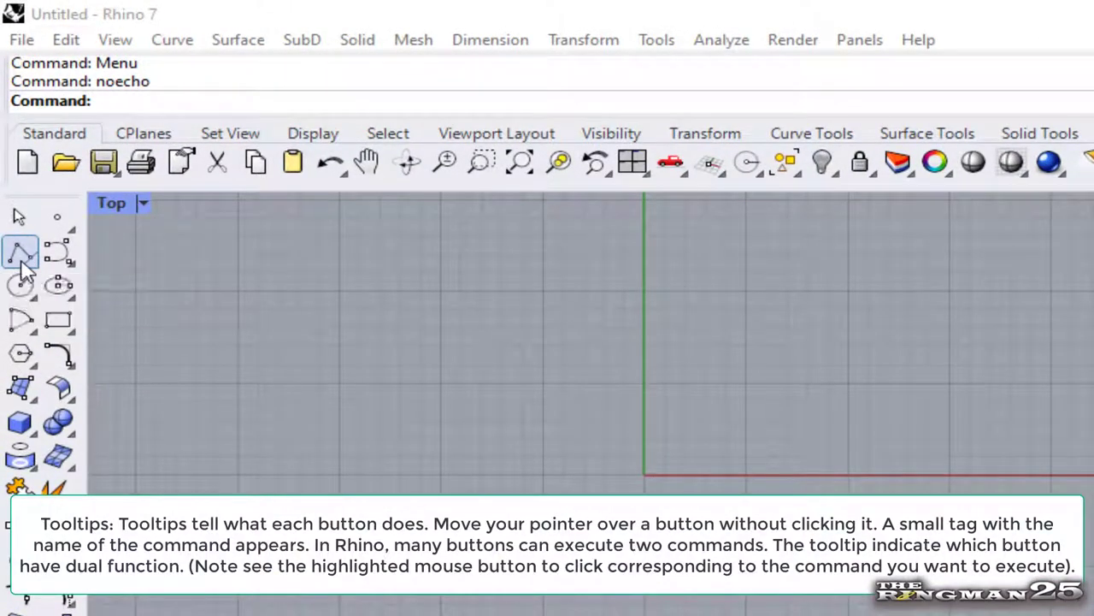
pyautogui.click(21, 253)
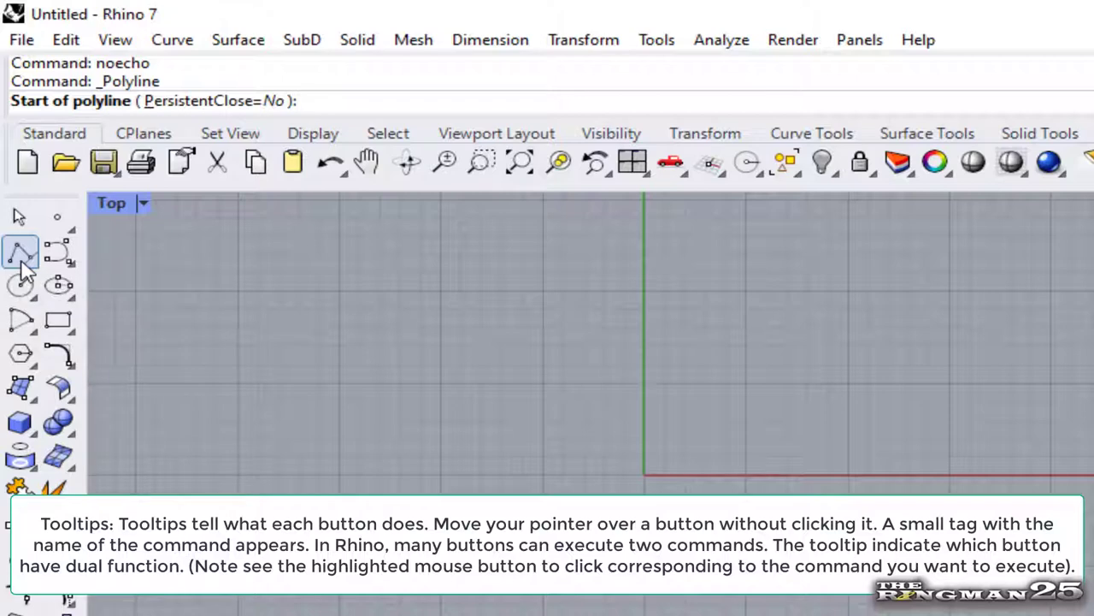
pyautogui.press('Escape')
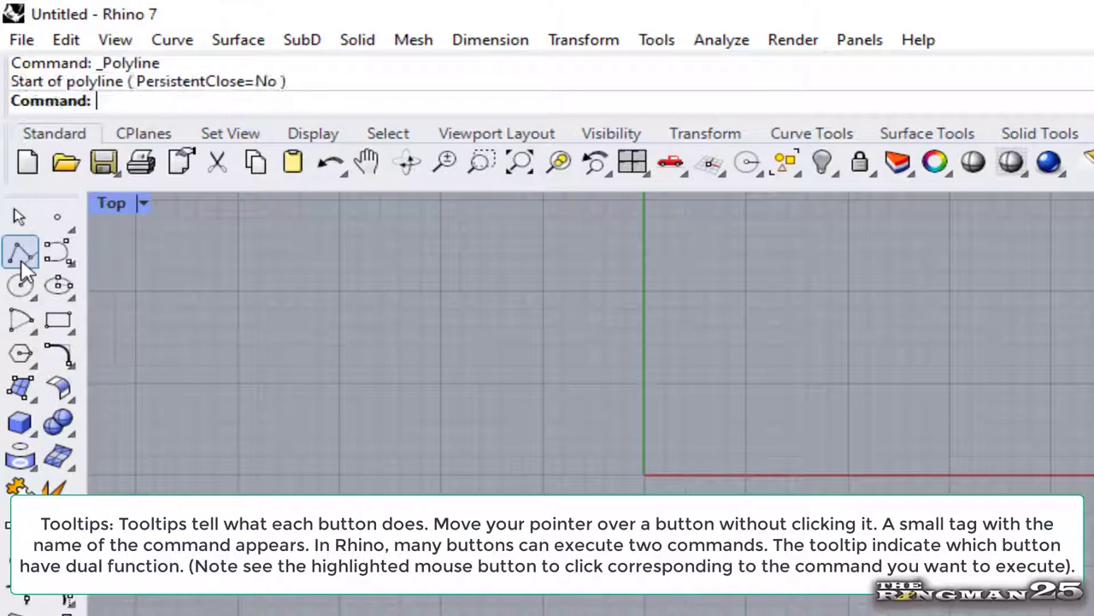
pyautogui.rightClick(22, 261)
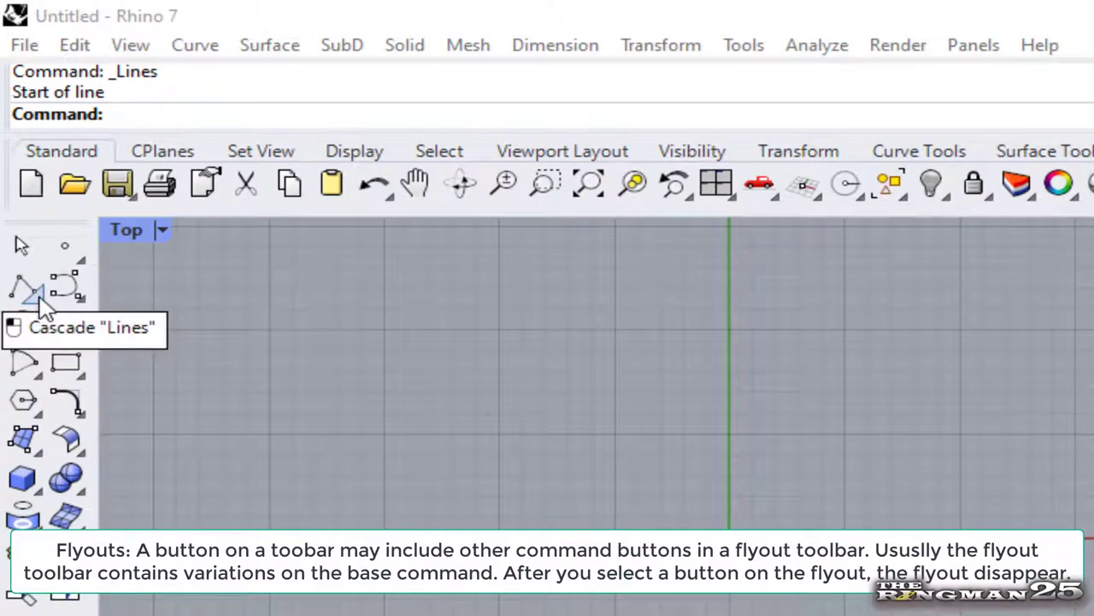
# Show the line-drawing variations, then close the Curve flyout without picking a tool.
pyautogui.click(38, 295)
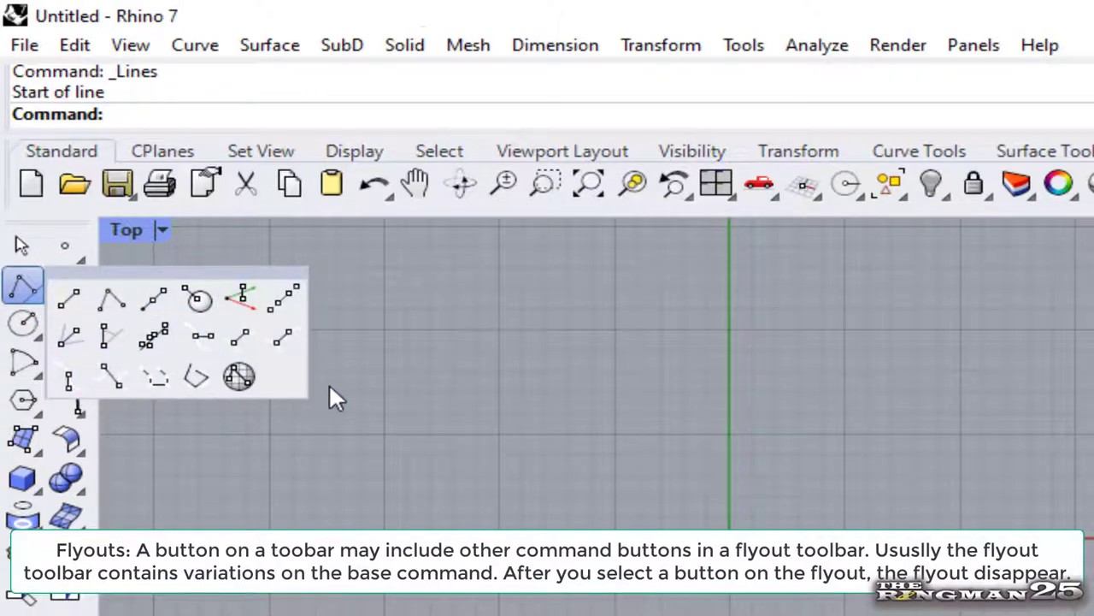
pyautogui.click(384, 374)
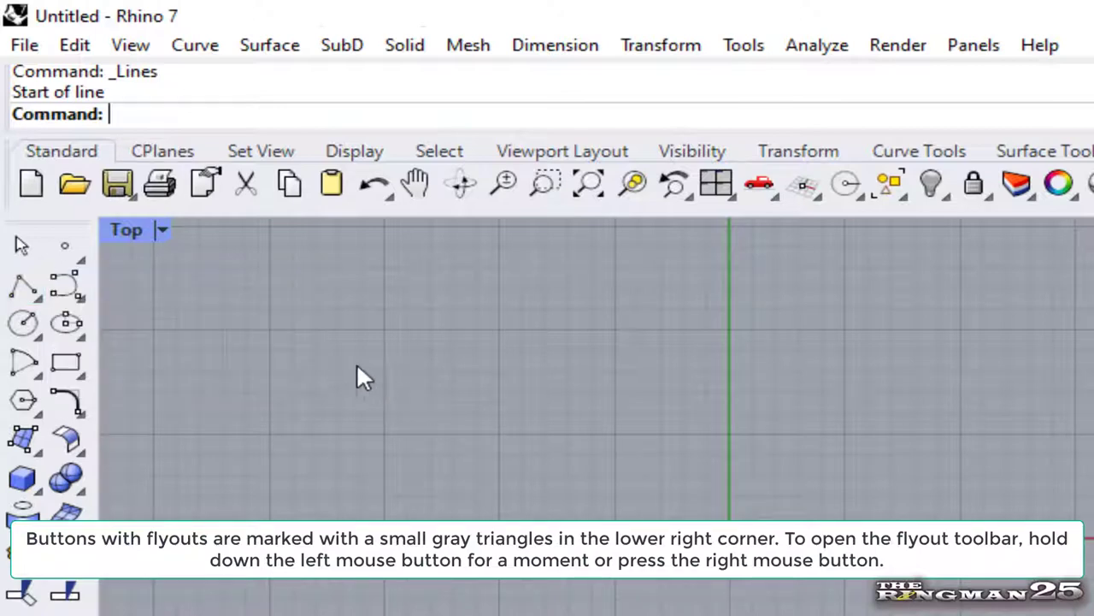
pyautogui.click(76, 295)
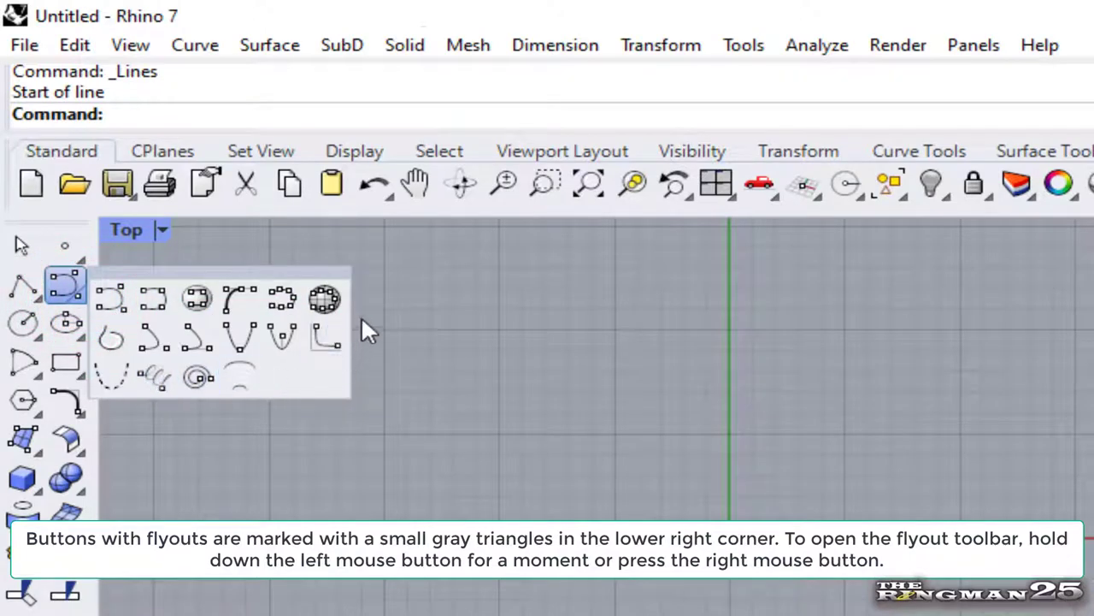
pyautogui.click(470, 352)
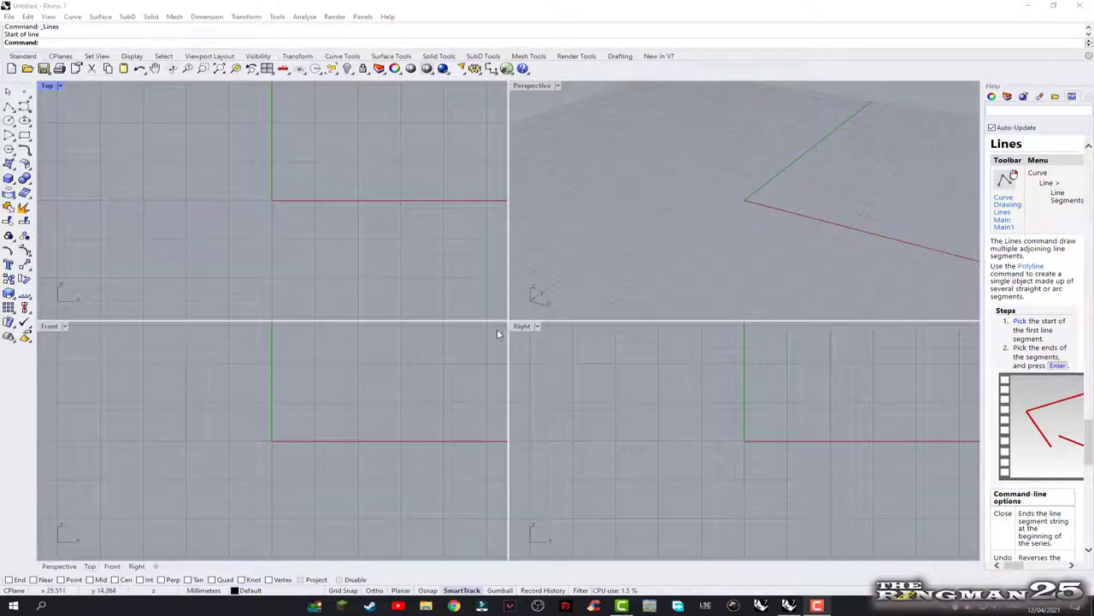
# Activate the Front, Perspective and Right viewports in turn, then try Redo with Ctrl+Y.
pyautogui.click(250, 215)
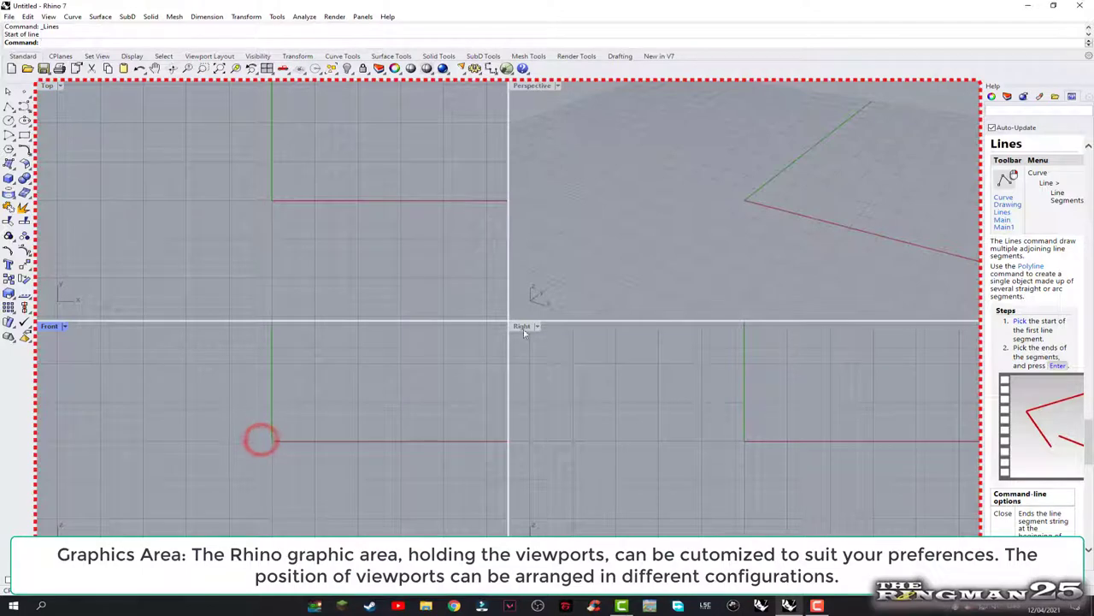
pyautogui.click(732, 196)
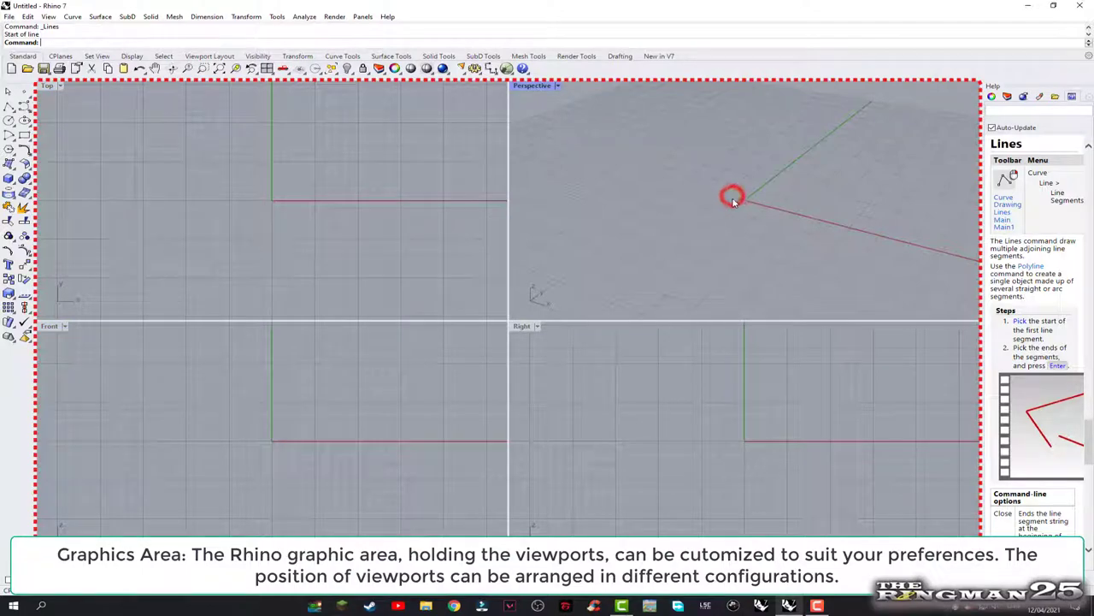
pyautogui.click(763, 468)
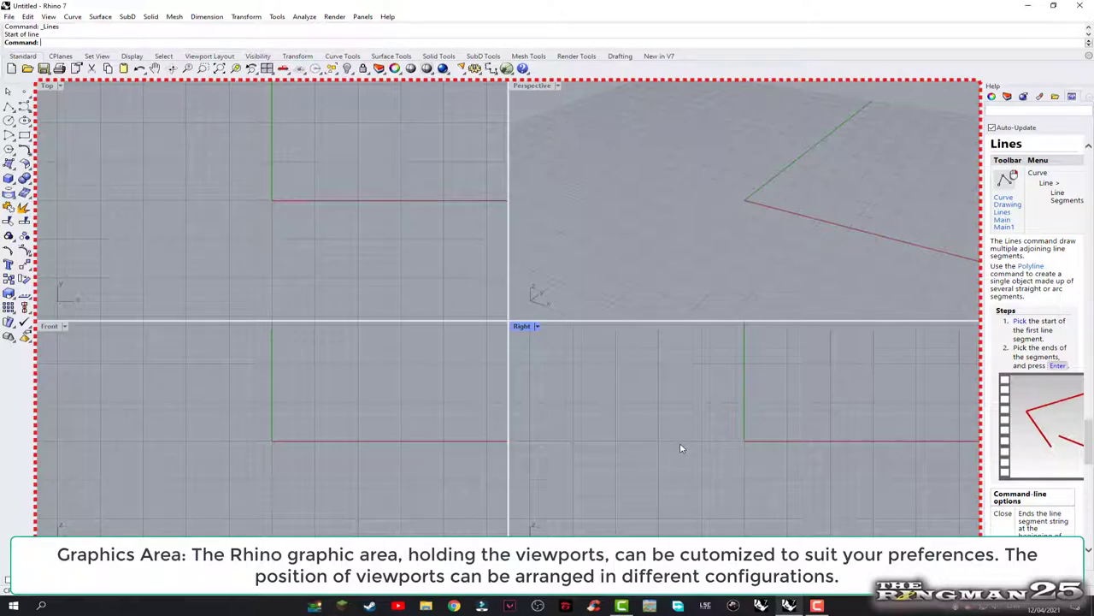
pyautogui.hotkey('ctrl', 'y')
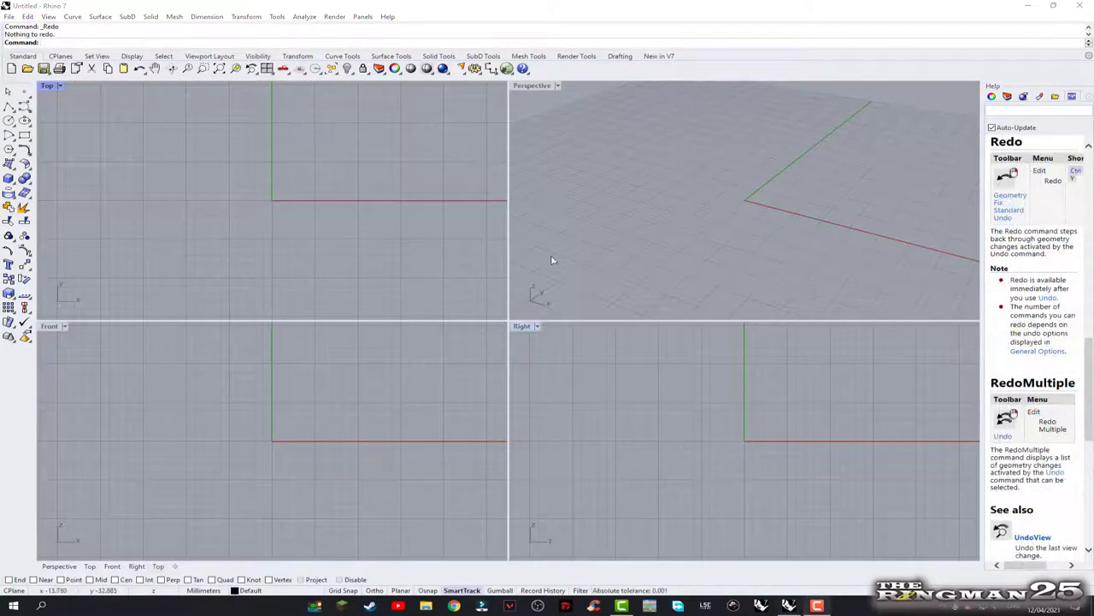
# Maximize the Perspective view and cycle it through the Perspective, Top, Front and Right tabs.
pyautogui.doubleClick(532, 85)
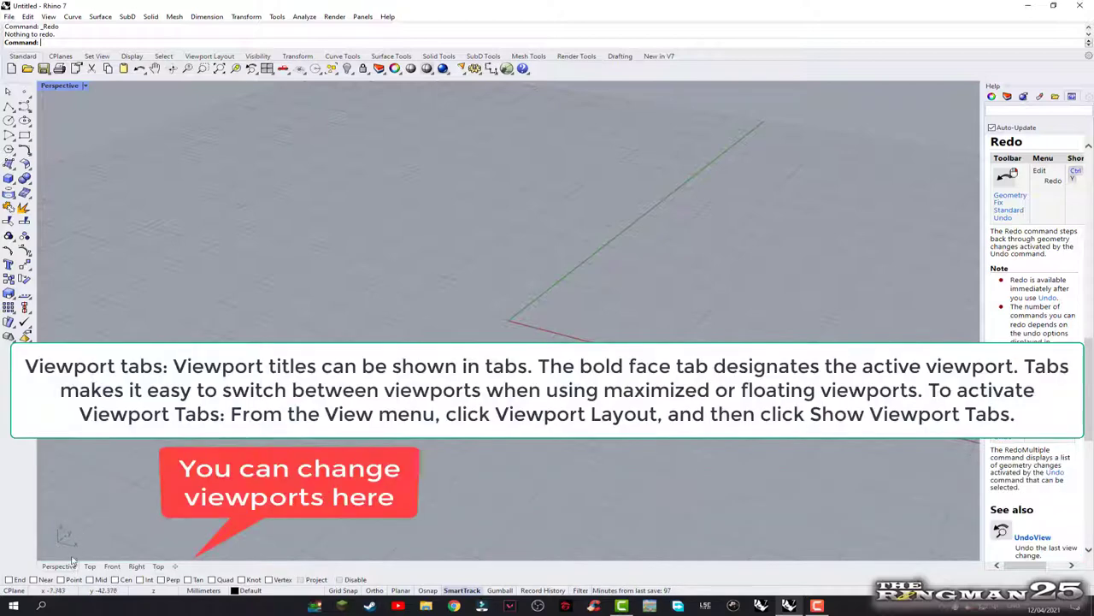
pyautogui.click(67, 567)
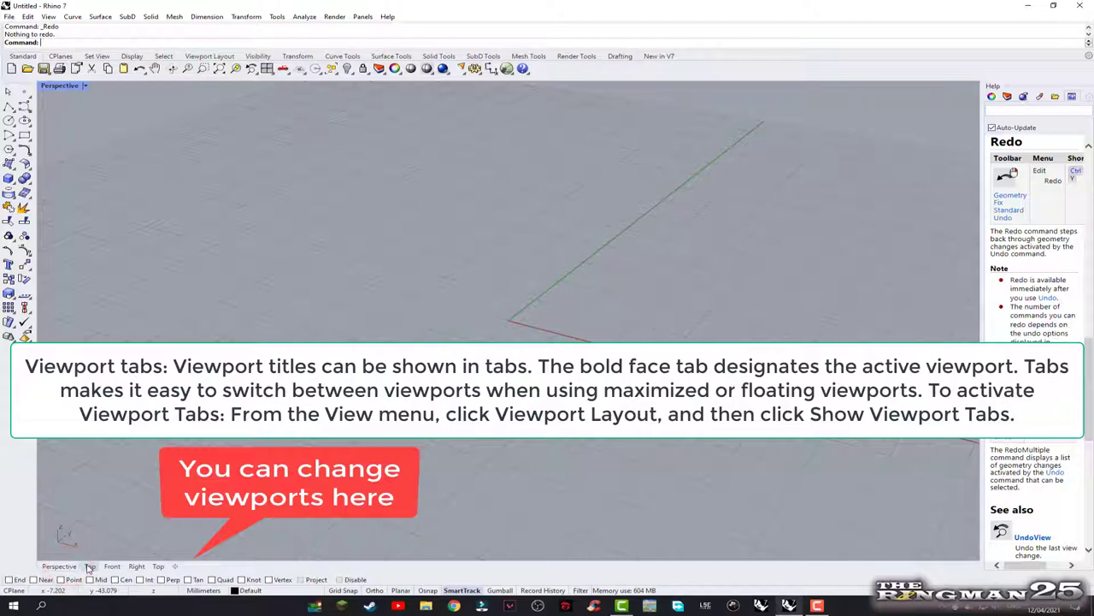
pyautogui.click(90, 566)
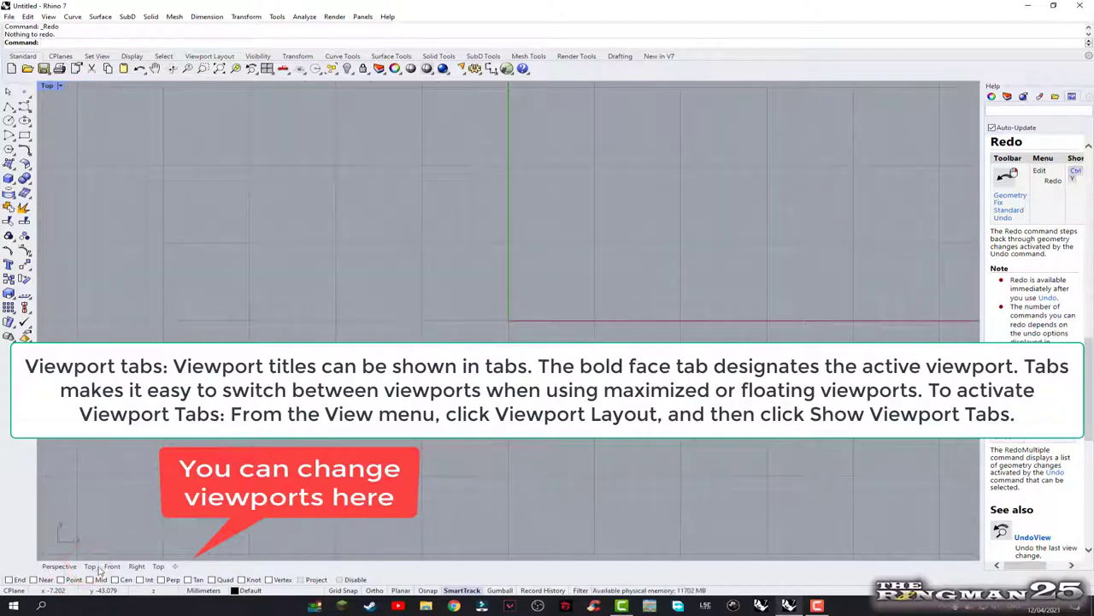
pyautogui.click(112, 566)
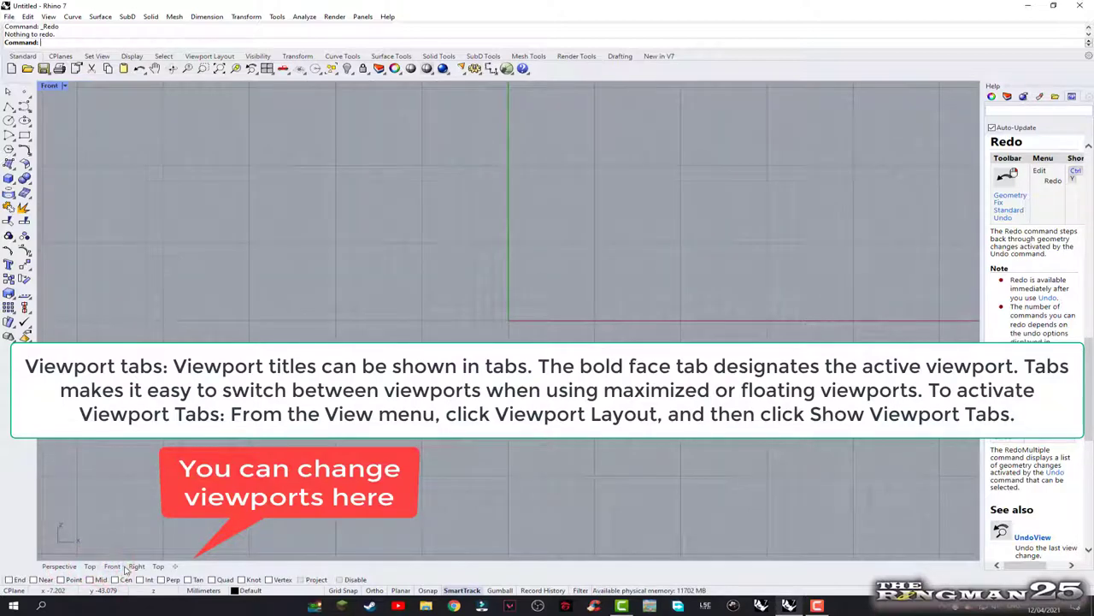
pyautogui.click(136, 566)
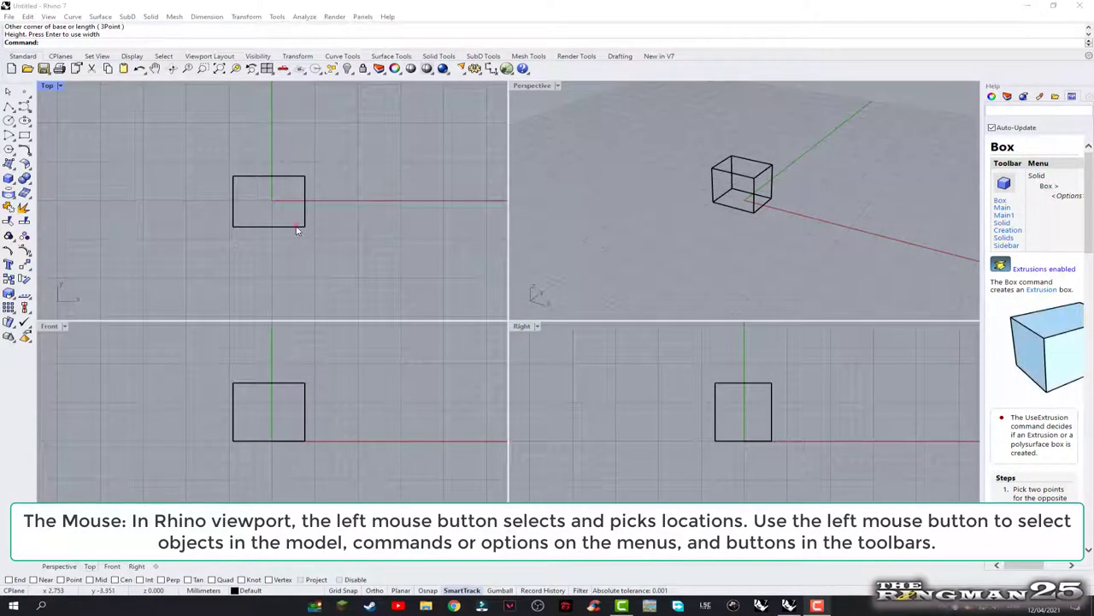
# Repeat Box to draw a wider, lower base box beneath the first box.
pyautogui.click(297, 227)
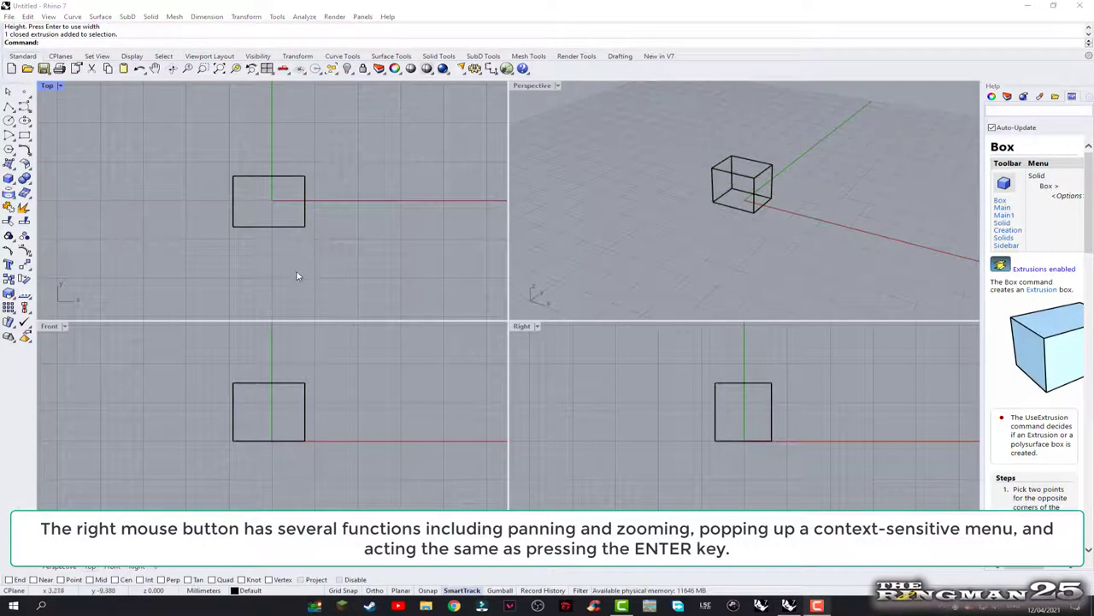
pyautogui.rightClick(295, 273)
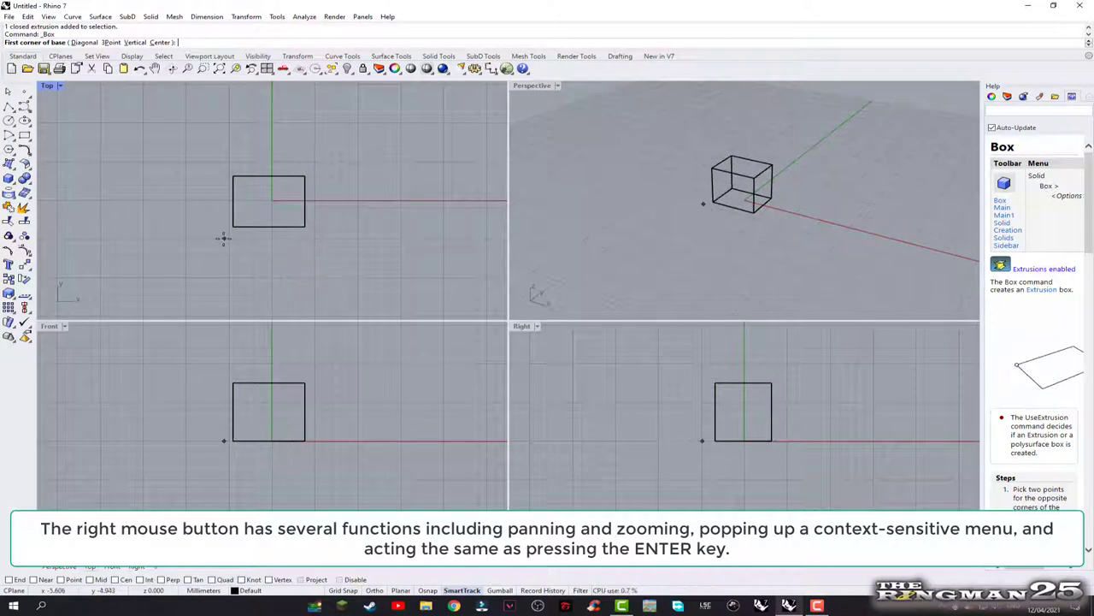
pyautogui.click(203, 160)
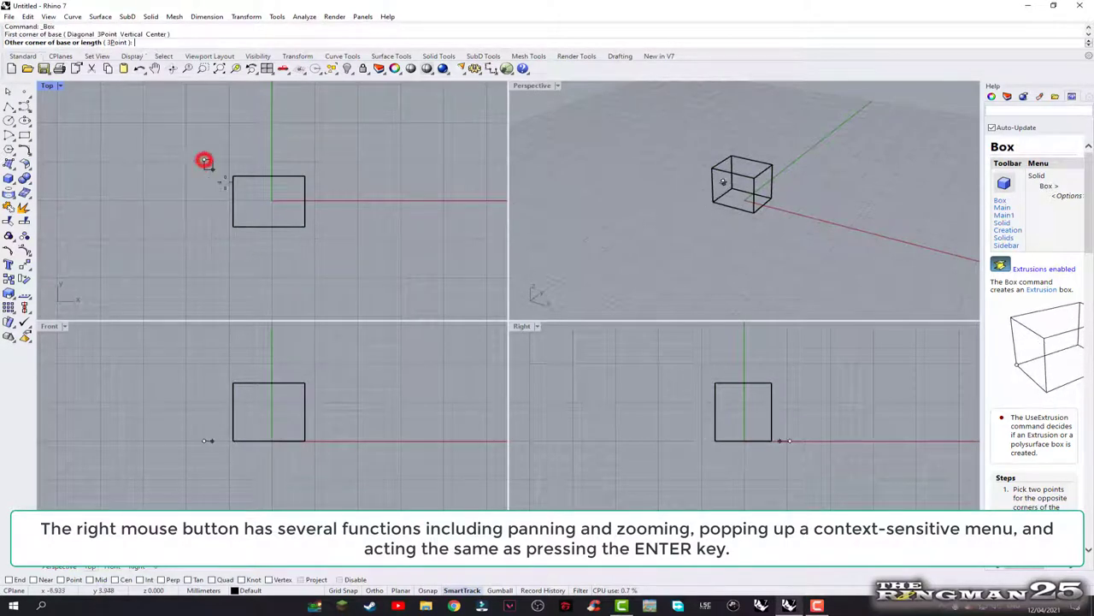
pyautogui.click(337, 248)
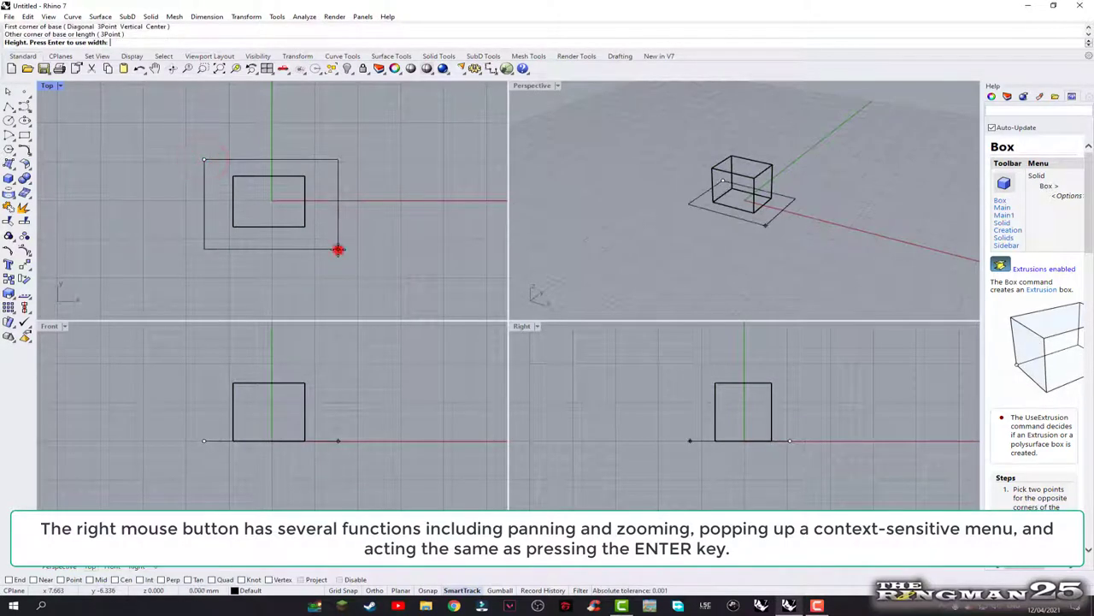
pyautogui.click(308, 296)
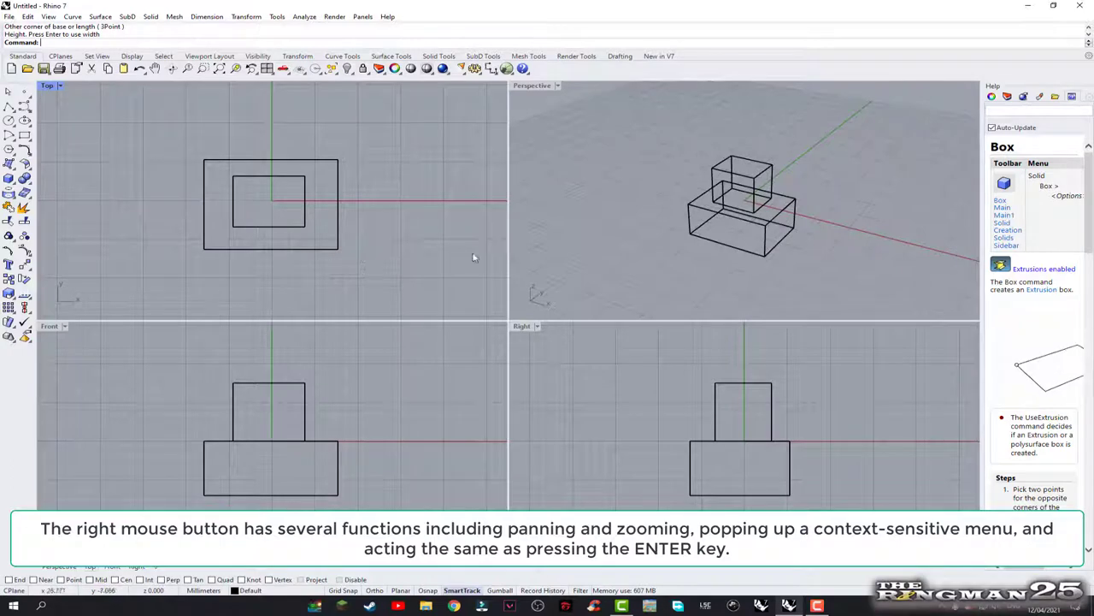
# Pan the Top, Front and Right views and orbit the Perspective view toward the boxes.
pyautogui.moveTo(329, 244)
pyautogui.mouseDown(button='right')
pyautogui.moveTo(370, 268)
pyautogui.moveTo(251, 210)
pyautogui.moveTo(381, 237)
pyautogui.moveTo(259, 228)
pyautogui.moveTo(364, 229)
pyautogui.moveTo(334, 254)
pyautogui.mouseUp(button='right')
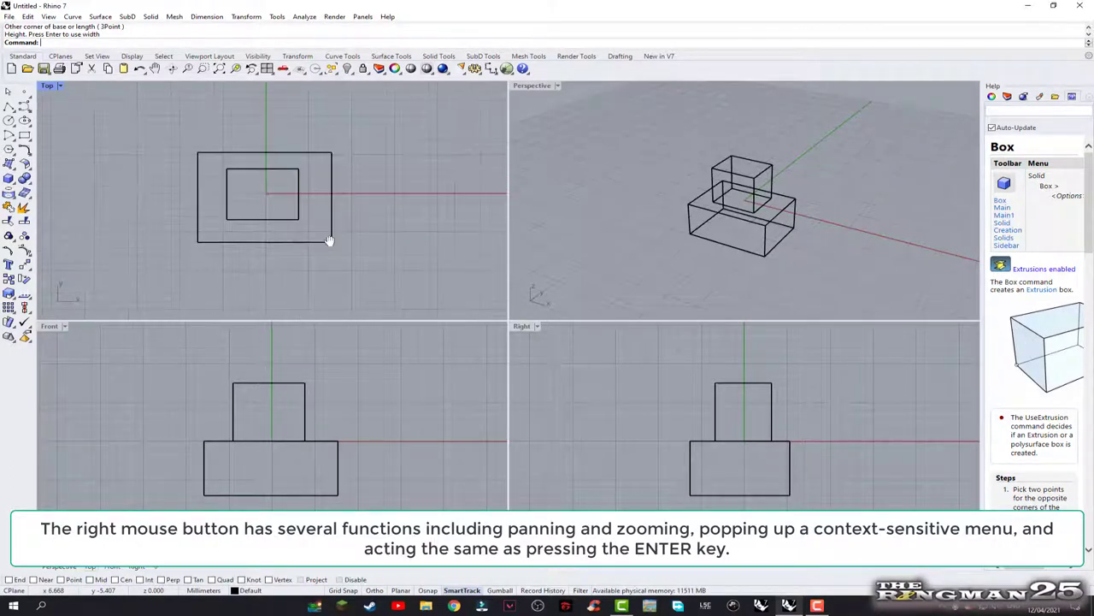
pyautogui.moveTo(652, 259)
pyautogui.mouseDown(button='right')
pyautogui.moveTo(743, 266)
pyautogui.moveTo(721, 274)
pyautogui.moveTo(658, 254)
pyautogui.moveTo(709, 268)
pyautogui.mouseUp(button='right')
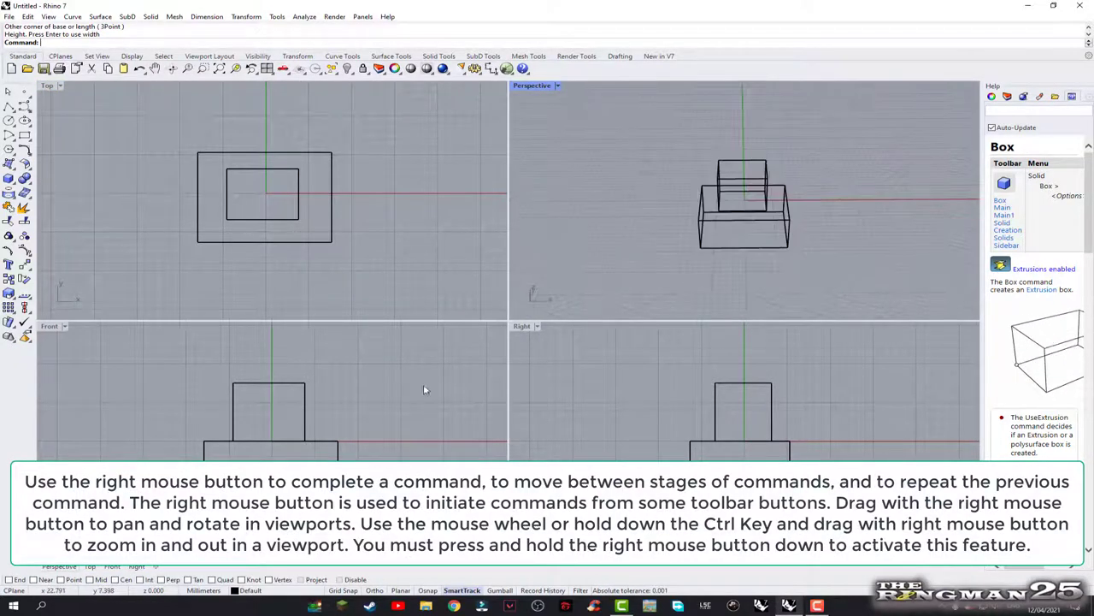
pyautogui.moveTo(354, 392)
pyautogui.mouseDown(button='right')
pyautogui.moveTo(417, 407)
pyautogui.moveTo(337, 403)
pyautogui.moveTo(377, 396)
pyautogui.mouseUp(button='right')
pyautogui.moveTo(639, 423)
pyautogui.mouseDown(button='right')
pyautogui.moveTo(720, 425)
pyautogui.moveTo(655, 423)
pyautogui.mouseUp(button='right')
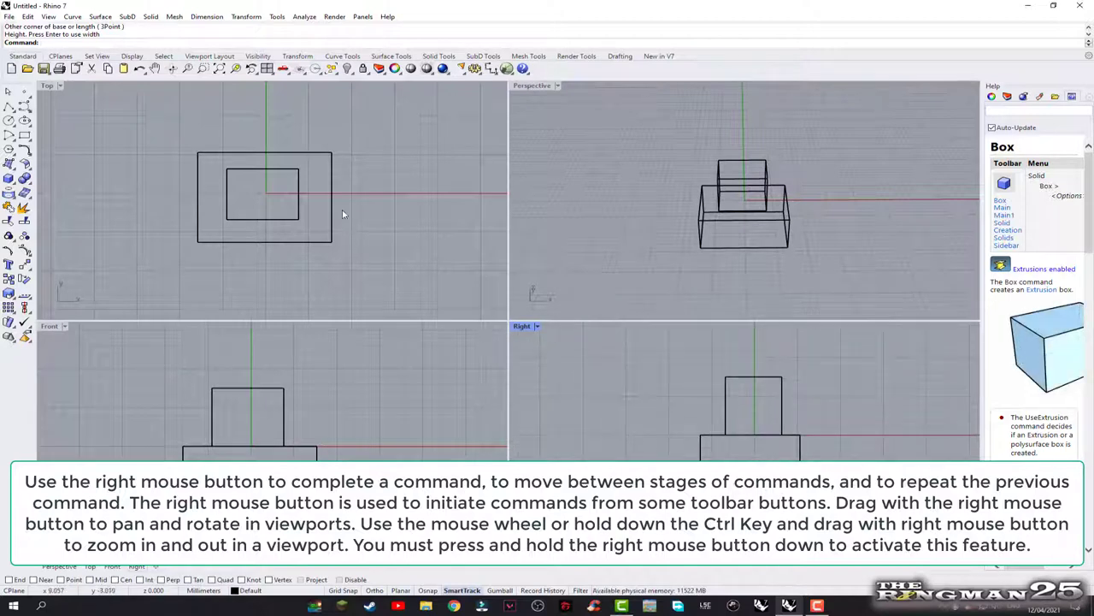
# Zoom the Top, Front, Perspective and Right views in and out on the boxes.
pyautogui.rightClick(357, 259)
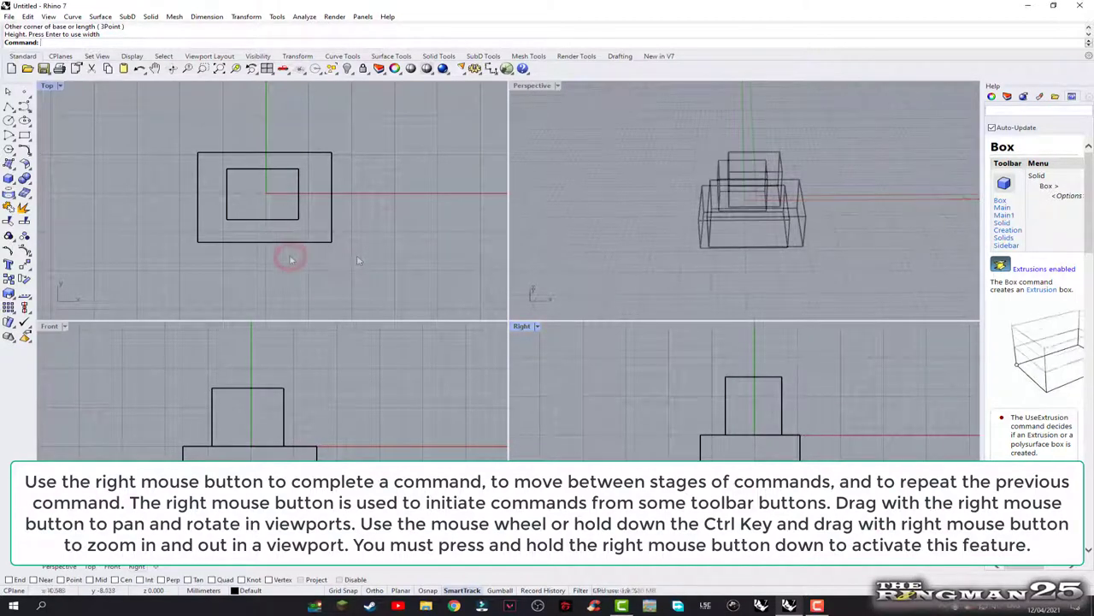
pyautogui.moveTo(306, 252)
pyautogui.keyDown('ctrl'); pyautogui.mouseDown(button='right')
pyautogui.moveTo(301, 216)
pyautogui.moveTo(293, 245)
pyautogui.mouseUp(button='right'); pyautogui.keyUp('ctrl')
pyautogui.moveTo(294, 419)
pyautogui.keyDown('ctrl'); pyautogui.mouseDown(button='right')
pyautogui.moveTo(292, 384)
pyautogui.moveTo(300, 419)
pyautogui.mouseUp(button='right'); pyautogui.keyUp('ctrl')
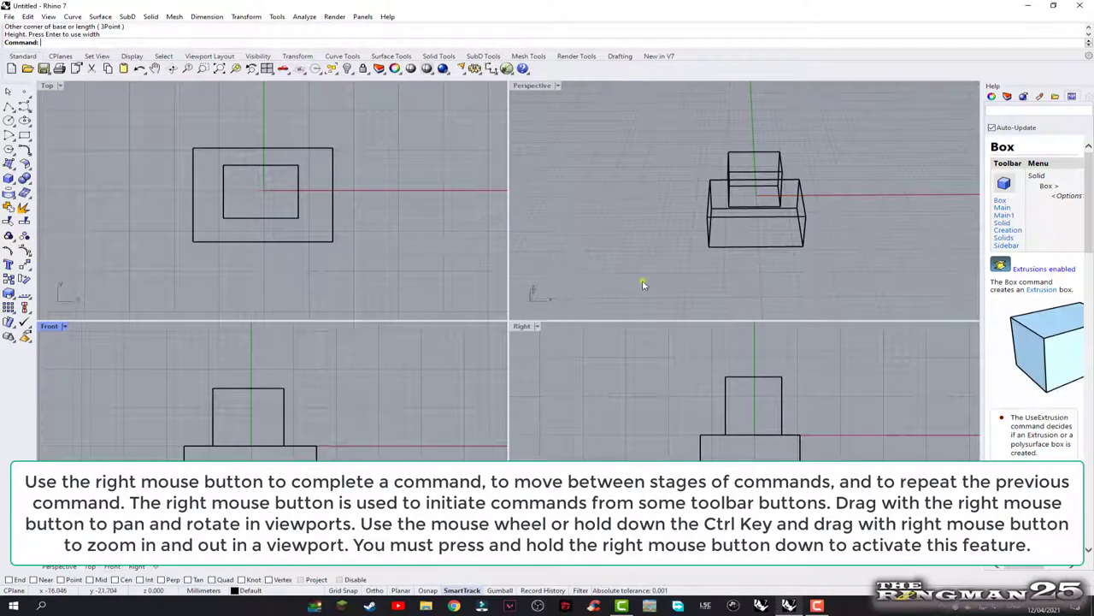
pyautogui.keyDown('ctrl'); pyautogui.moveTo(643, 284); pyautogui.dragTo(621, 278, button='right'); pyautogui.keyUp('ctrl')
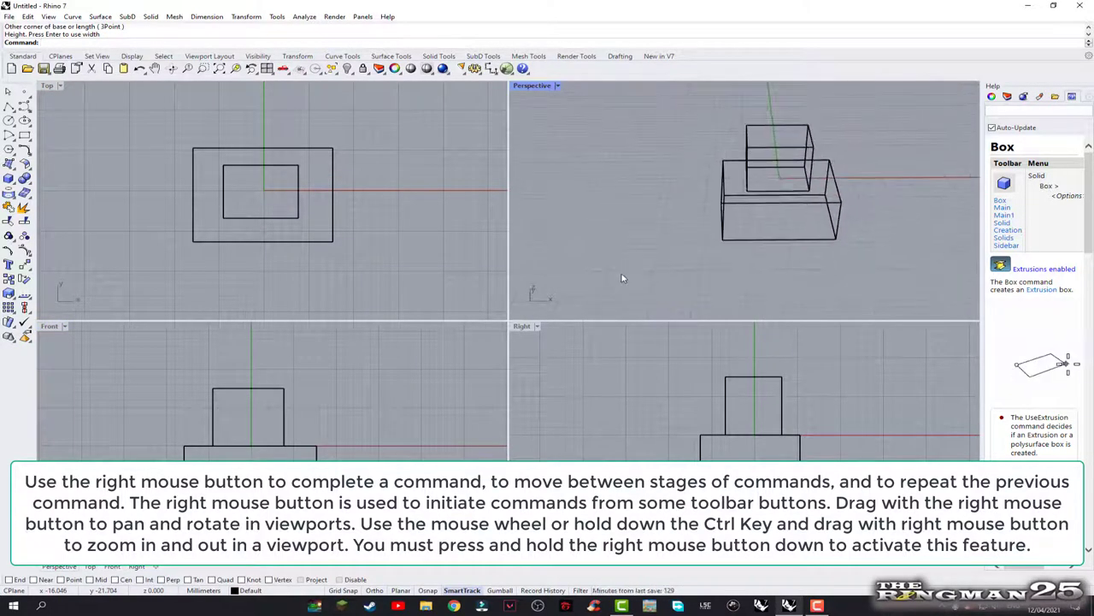
pyautogui.keyDown('ctrl'); pyautogui.moveTo(679, 439); pyautogui.dragTo(667, 425, button='right'); pyautogui.keyUp('ctrl')
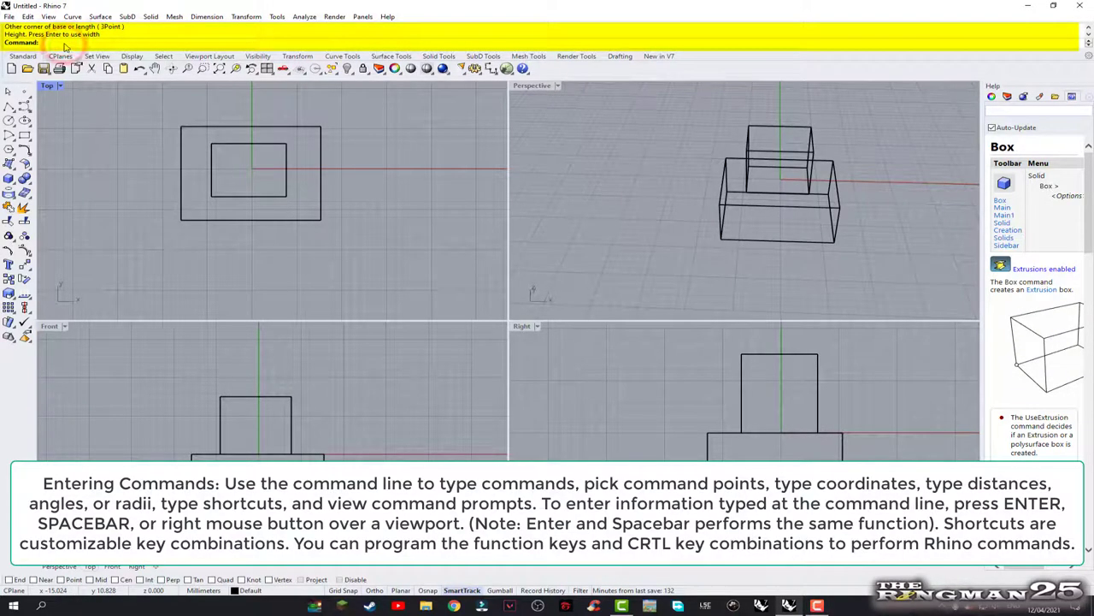
# Draw a diagonal line in the Top view with Line, then undo it with Ctrl+Z.
pyautogui.write('Line')
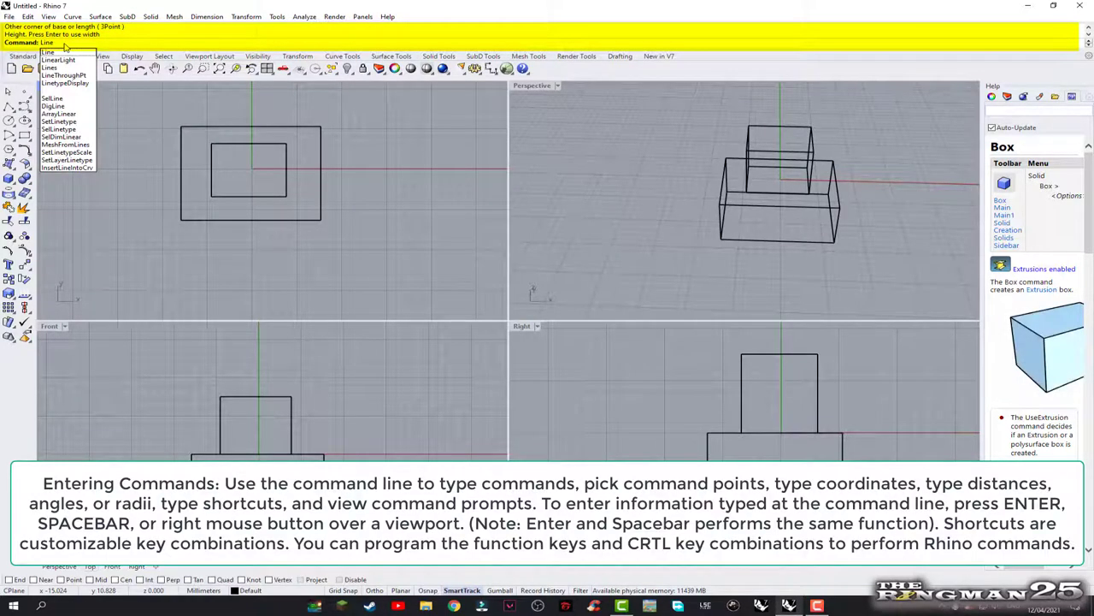
pyautogui.press('Return')
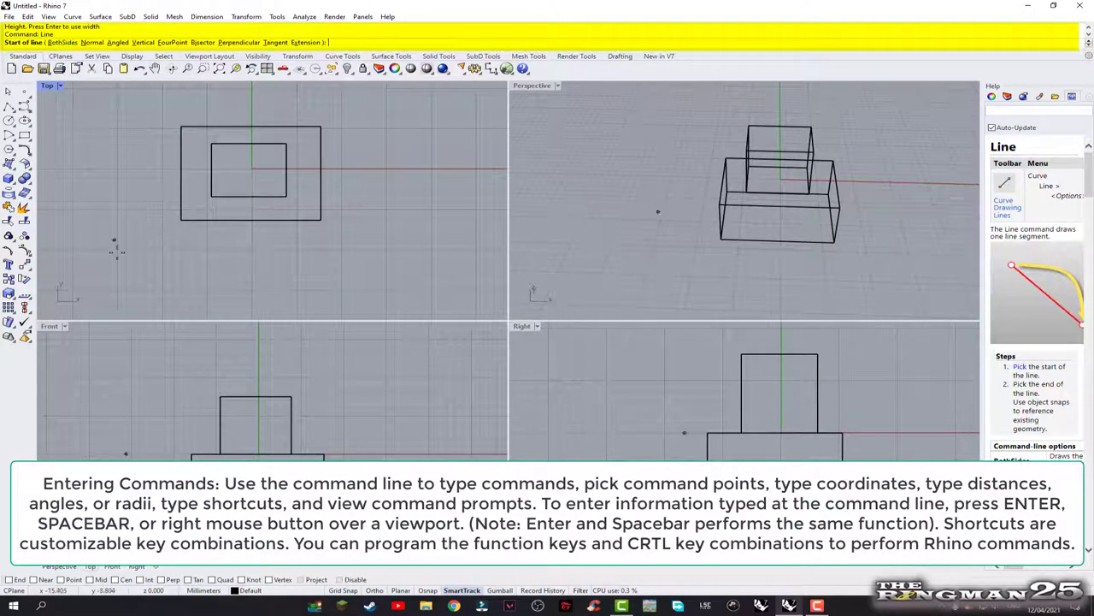
pyautogui.click(313, 280)
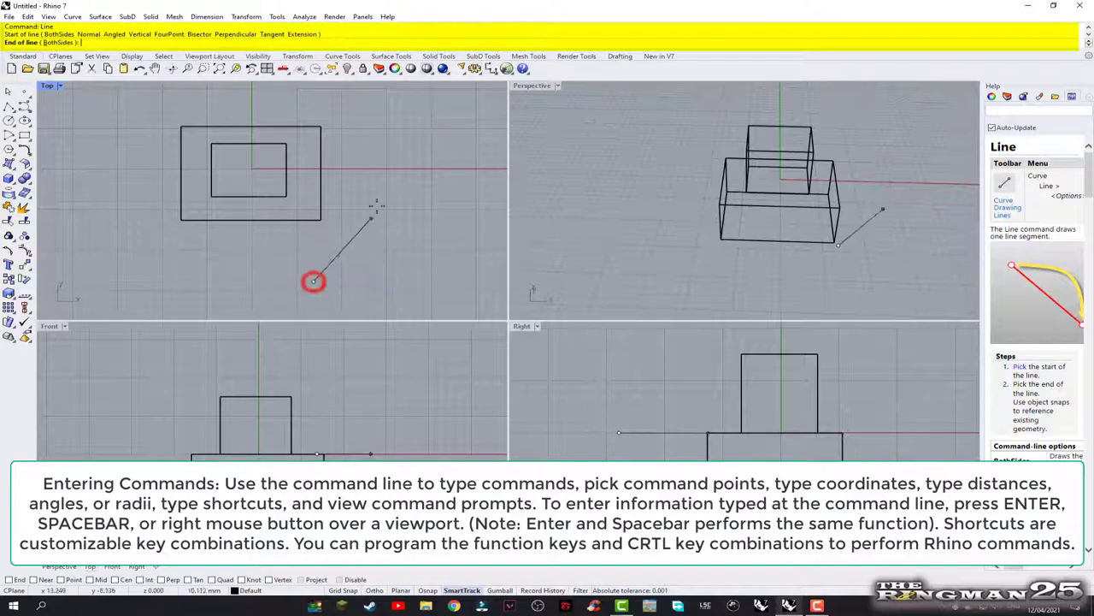
pyautogui.click(426, 181)
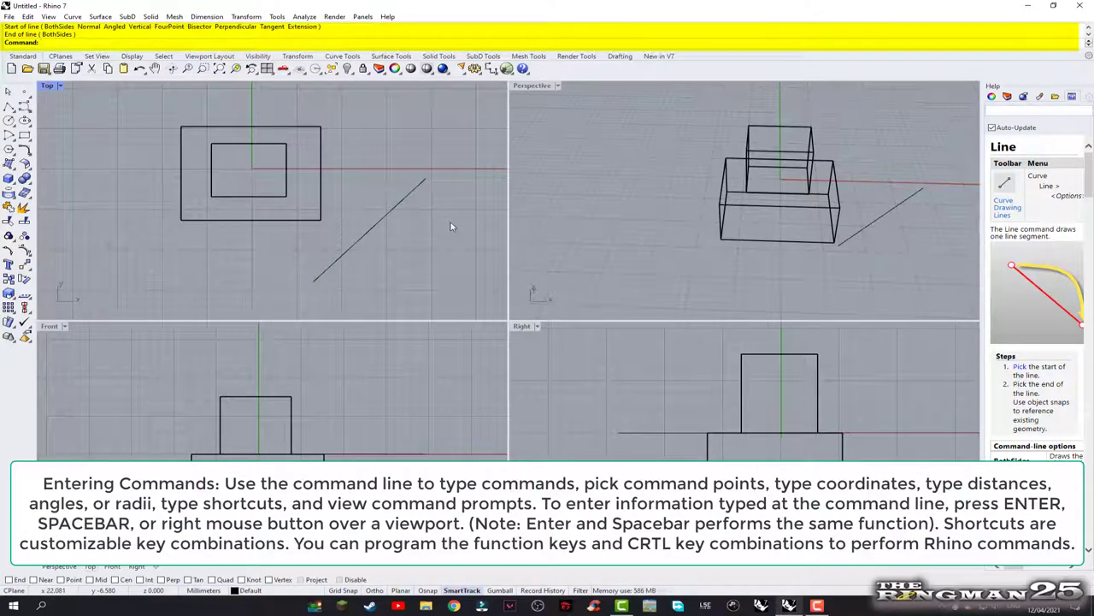
pyautogui.hotkey('ctrl', 'z')
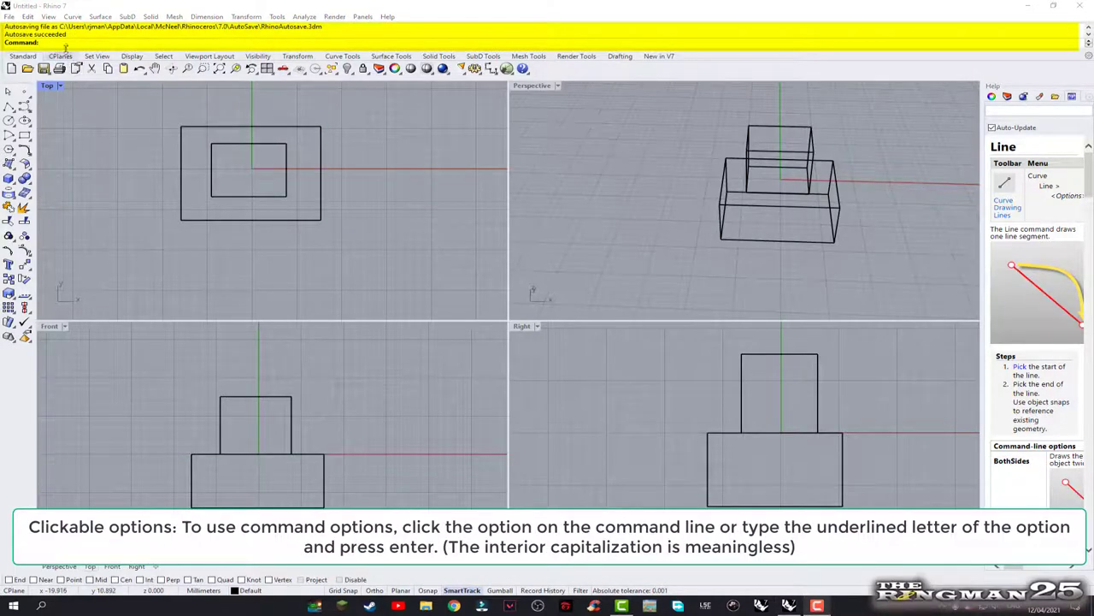
# Start the Line command from the command line and switch it to the Normal option.
pyautogui.click(64, 43)
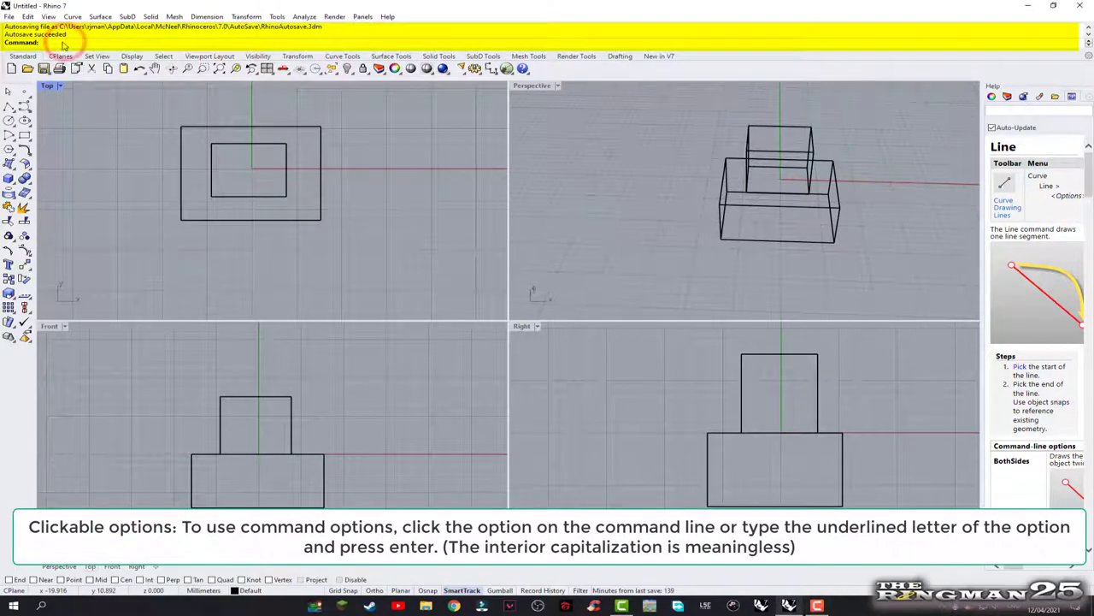
pyautogui.write('Line')
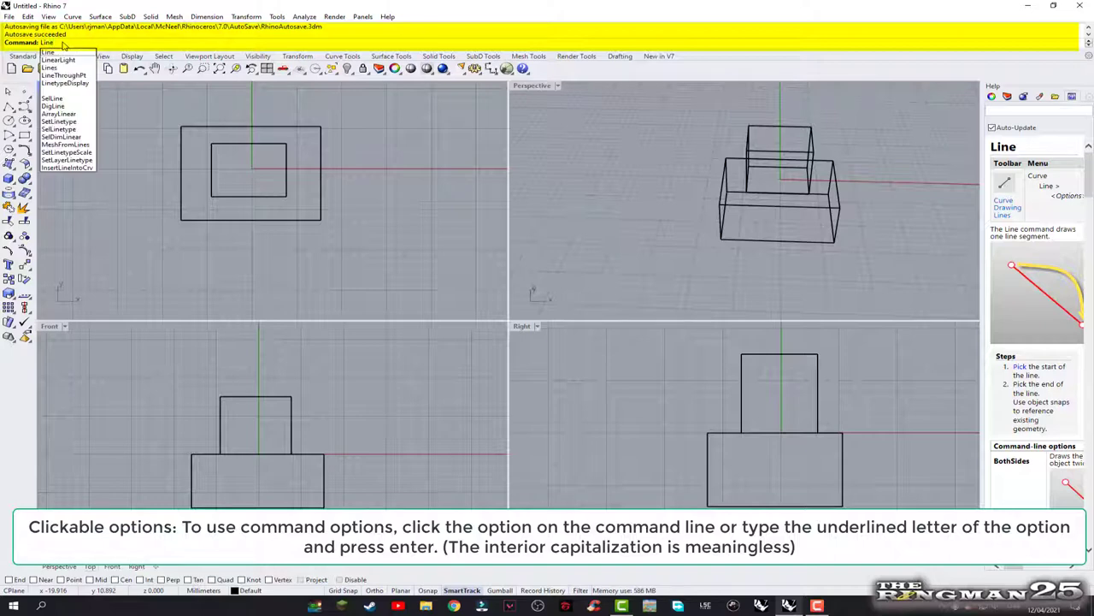
pyautogui.press('Return')
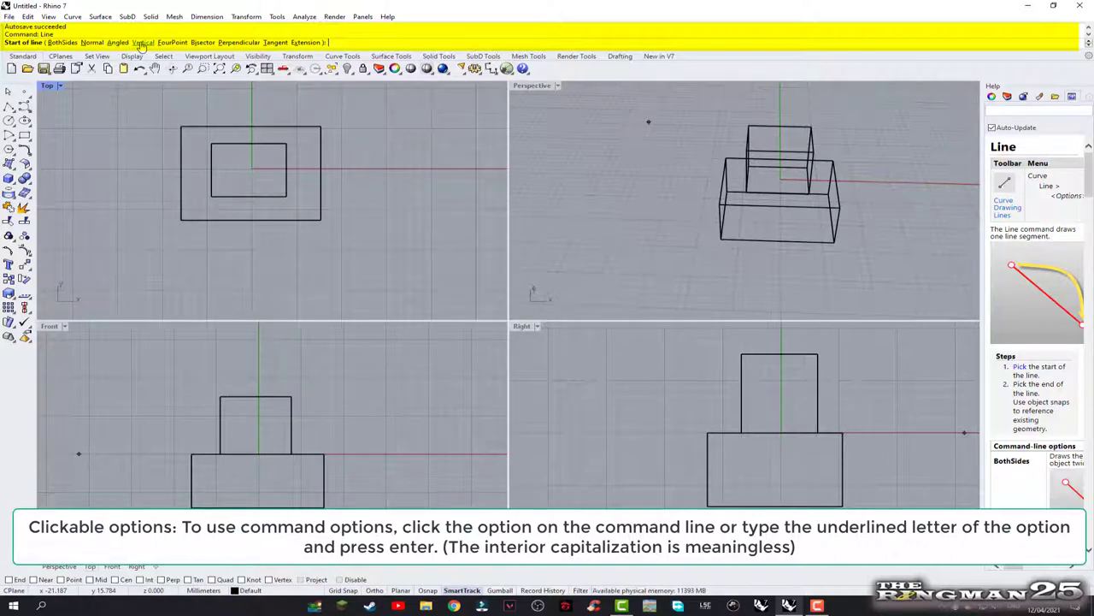
pyautogui.click(89, 42)
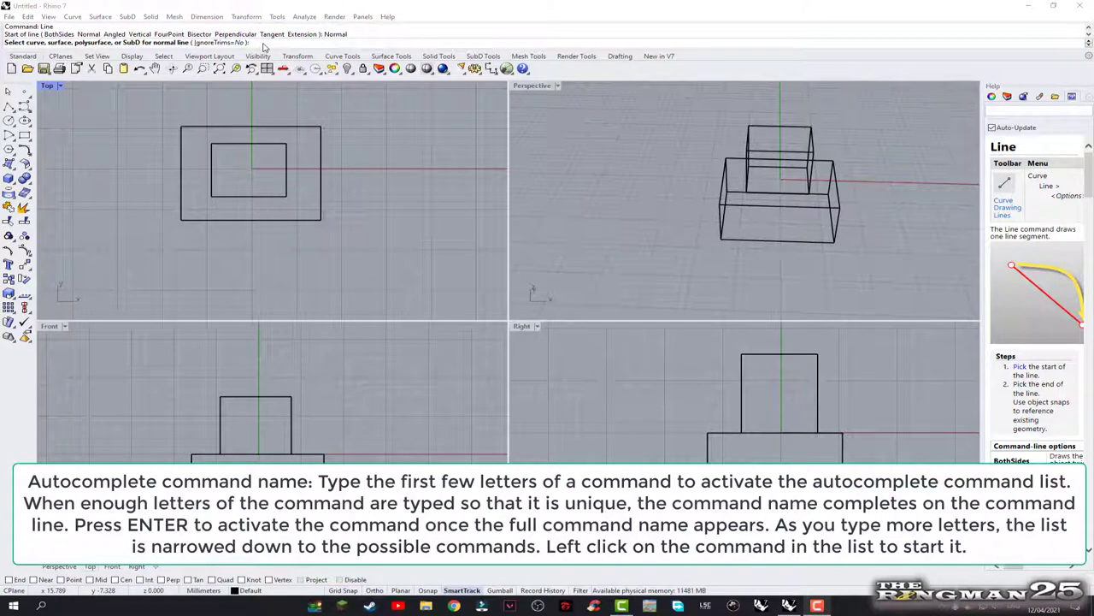
# End the normal line, then relaunch Line by typing L and picking it from autocomplete.
pyautogui.rightClick(163, 125)
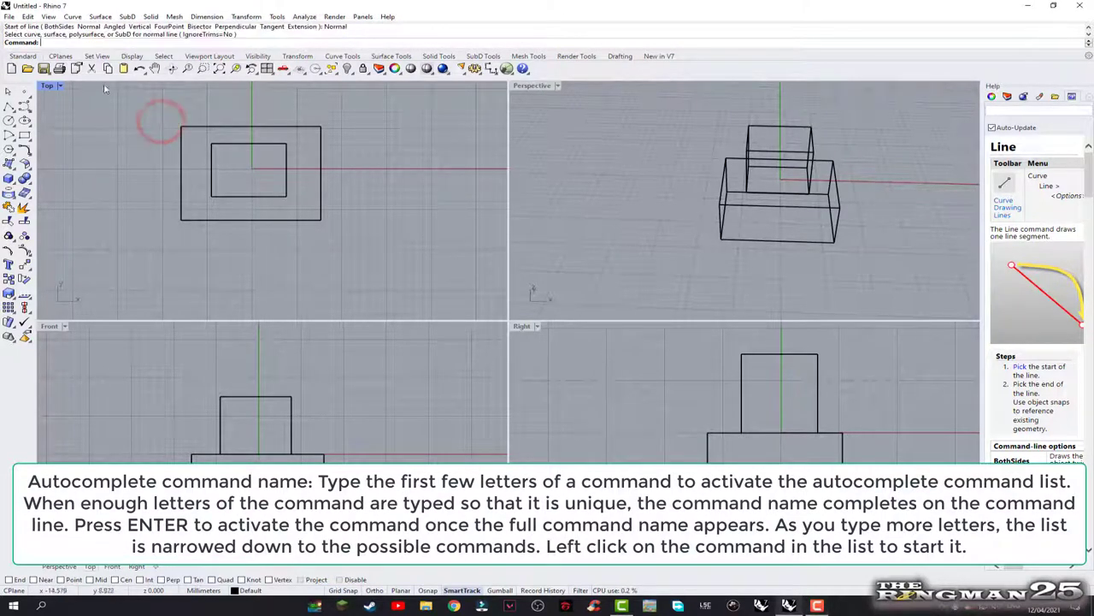
pyautogui.click(57, 42)
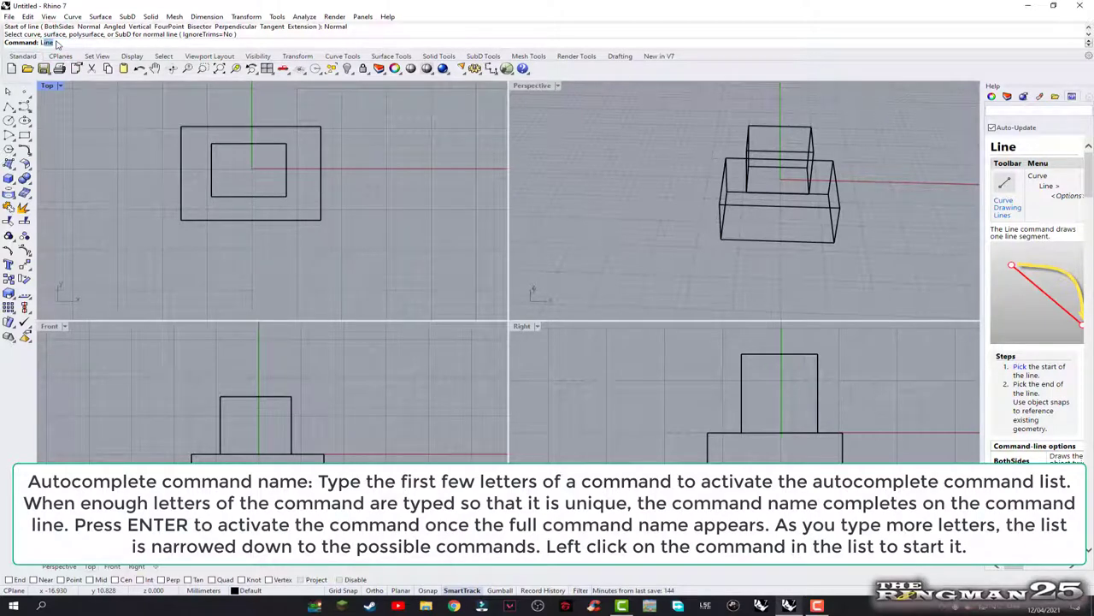
pyautogui.write('l')
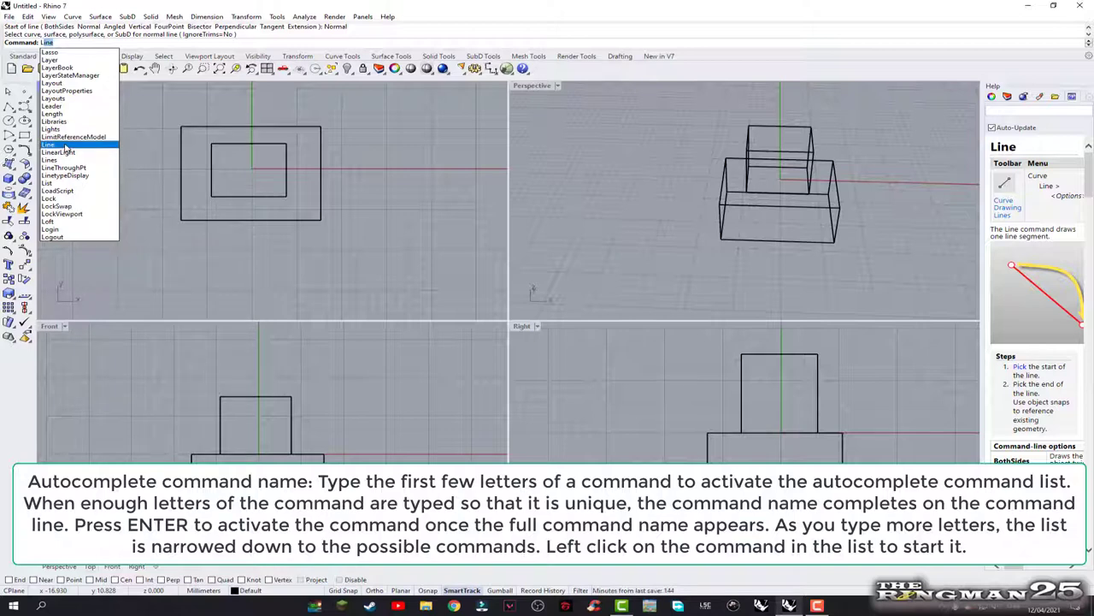
pyautogui.click(60, 145)
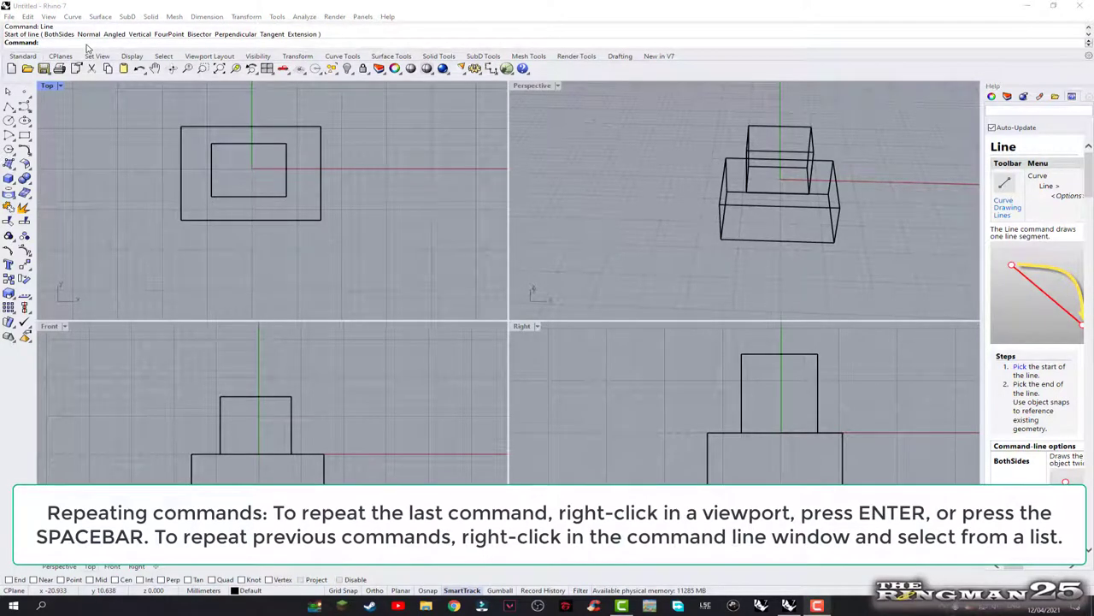
# Draw two parallel diagonal lines to the right of the rectangles in the Top view.
pyautogui.click(92, 92)
pyautogui.press('Return')
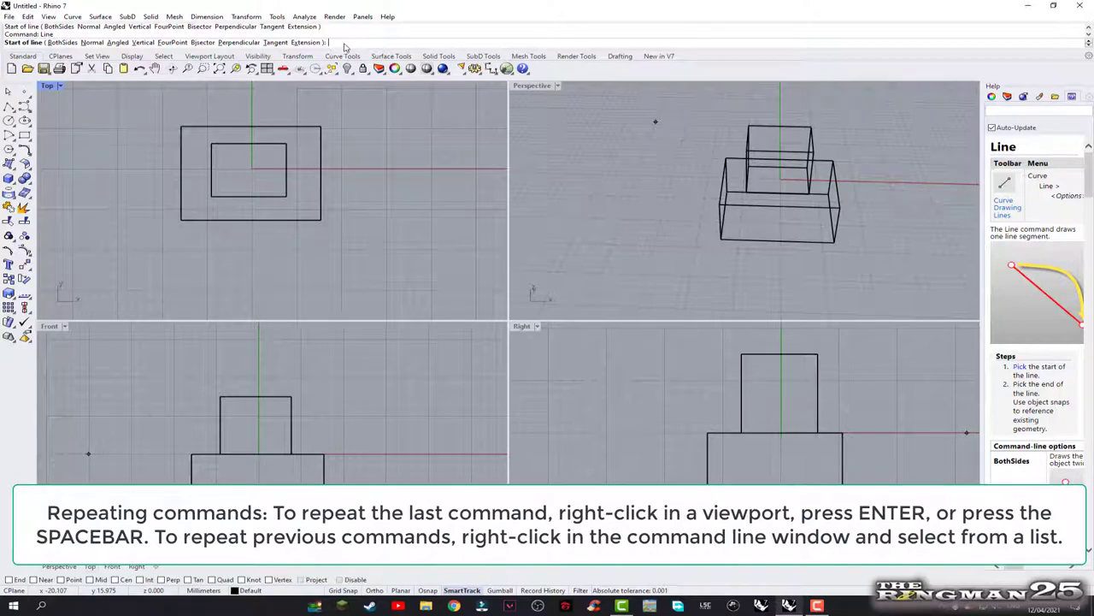
pyautogui.click(345, 270)
pyautogui.click(437, 186)
pyautogui.press('Return')
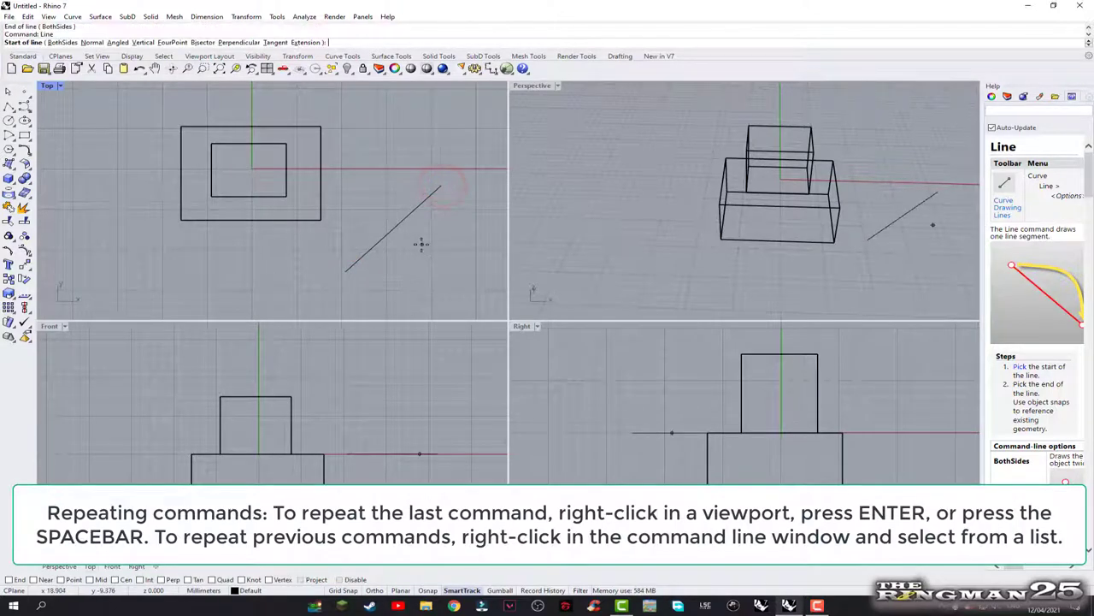
pyautogui.click(386, 295)
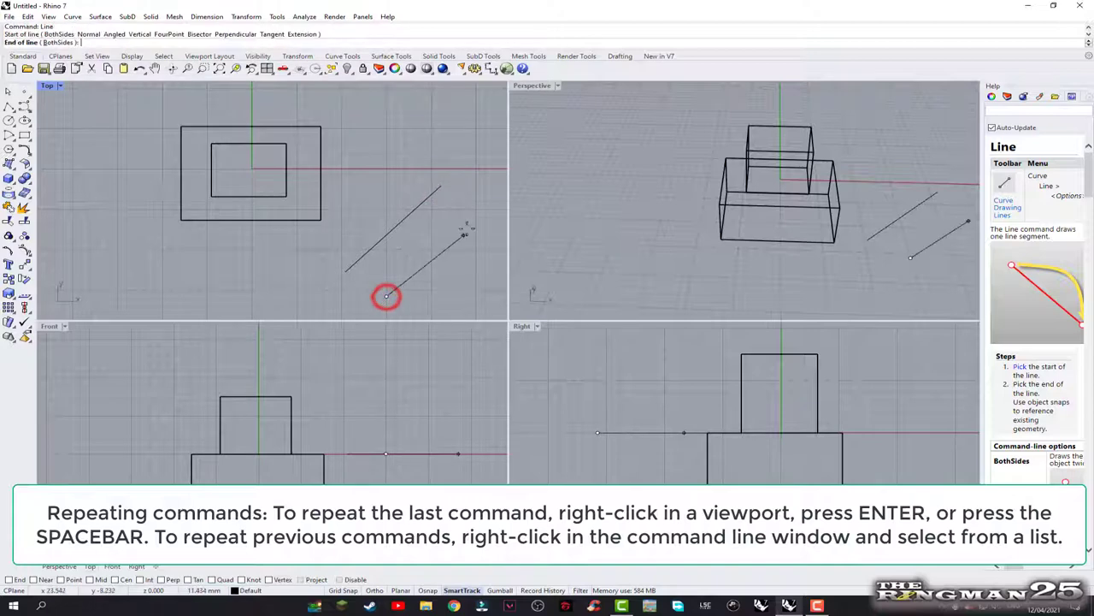
pyautogui.click(467, 213)
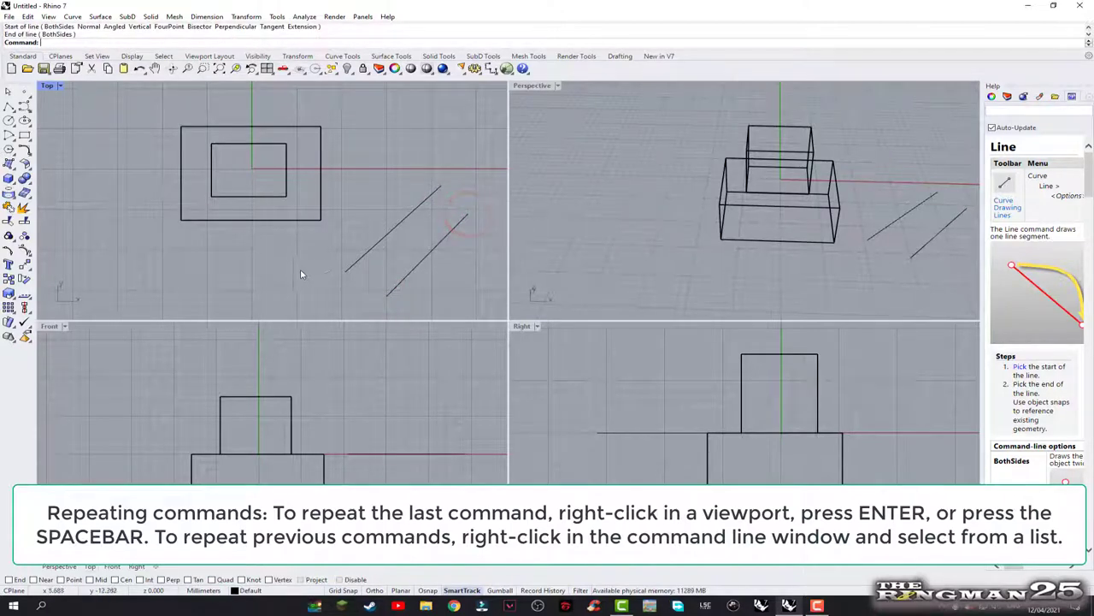
# Draw two steep, near-vertical lines side by side to the left of the rectangles.
pyautogui.press('Return')
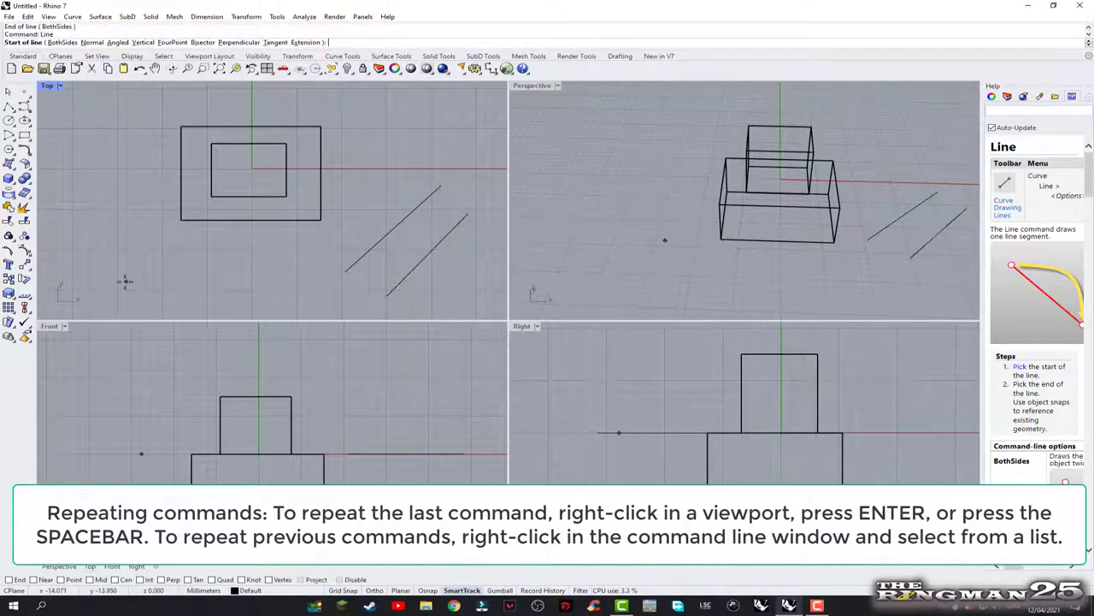
pyautogui.click(125, 283)
pyautogui.click(100, 168)
pyautogui.press('Return')
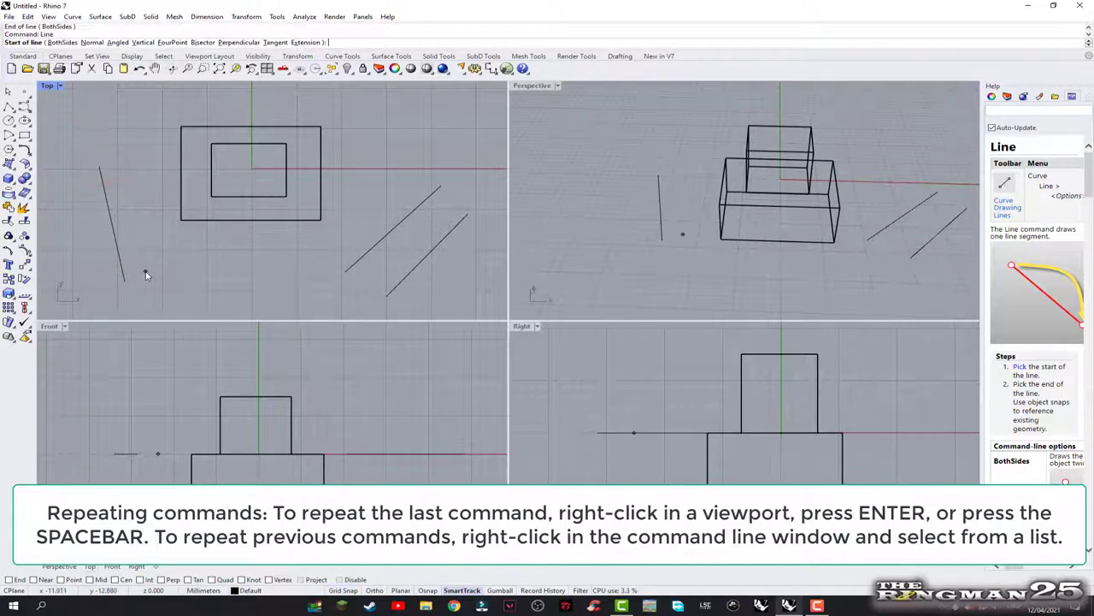
pyautogui.click(150, 281)
pyautogui.click(132, 165)
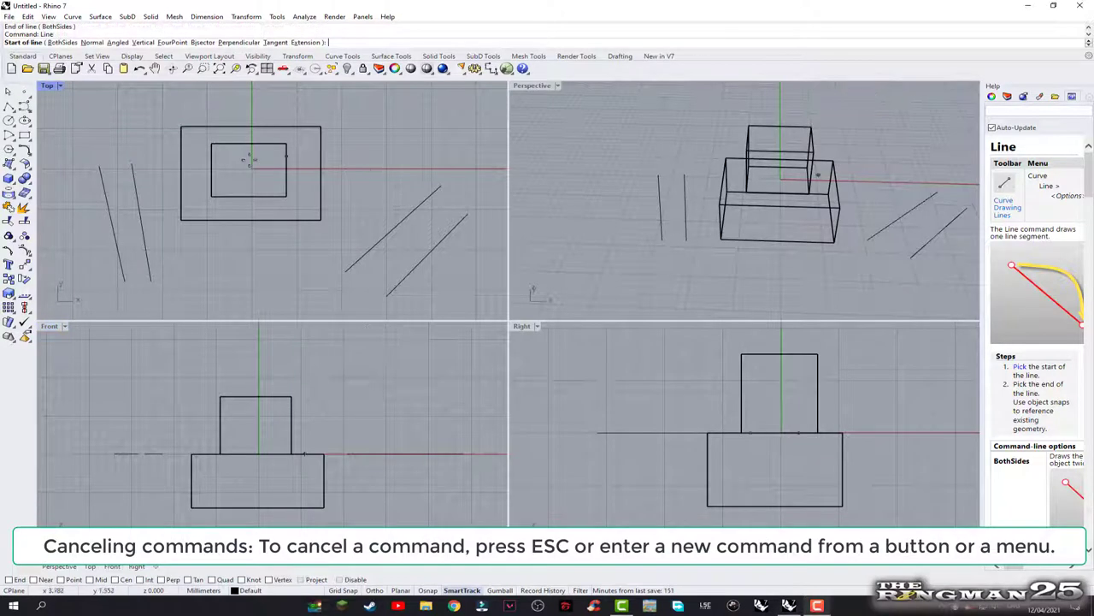
pyautogui.press('Return')
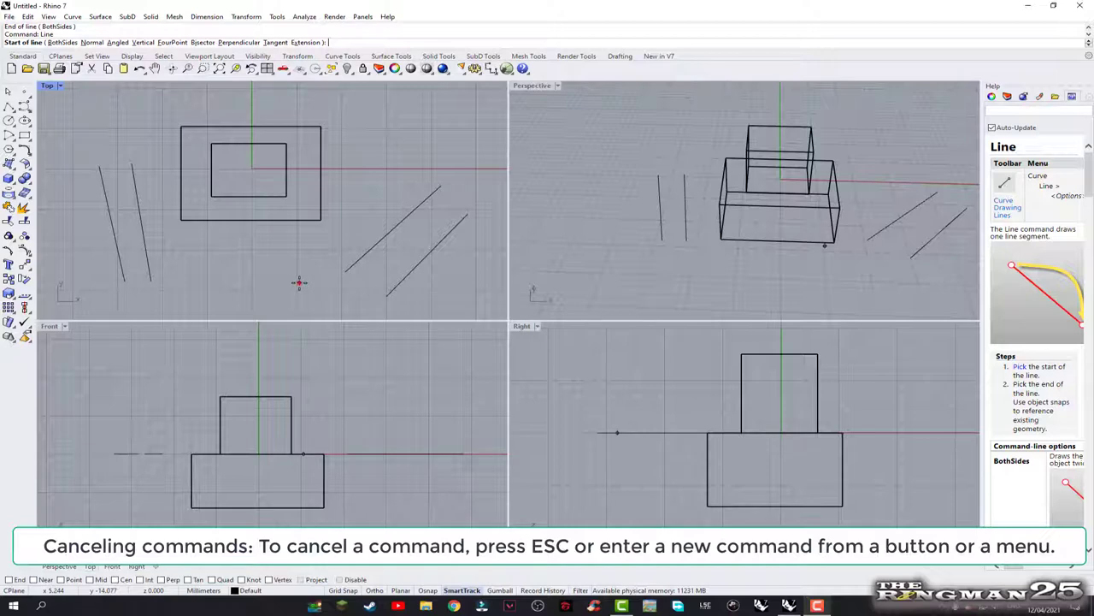
pyautogui.rightClick(299, 282)
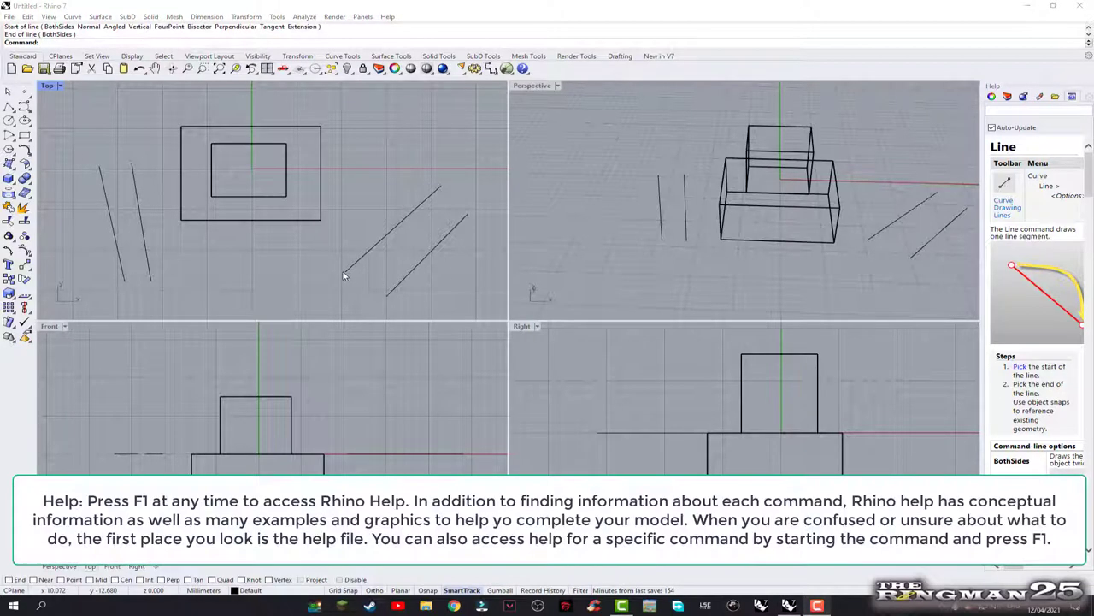
# Select then deselect the upper diagonal line, and open Rhino Help's Help and CommandHelp topics with F1.
pyautogui.click(346, 272)
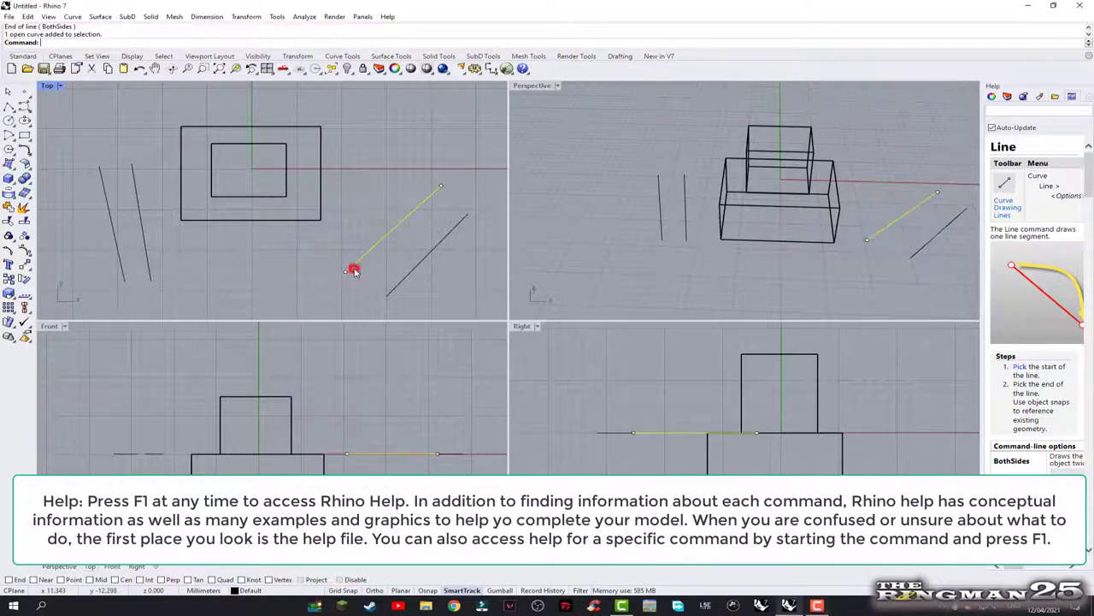
pyautogui.click(367, 279)
pyautogui.press('F1')
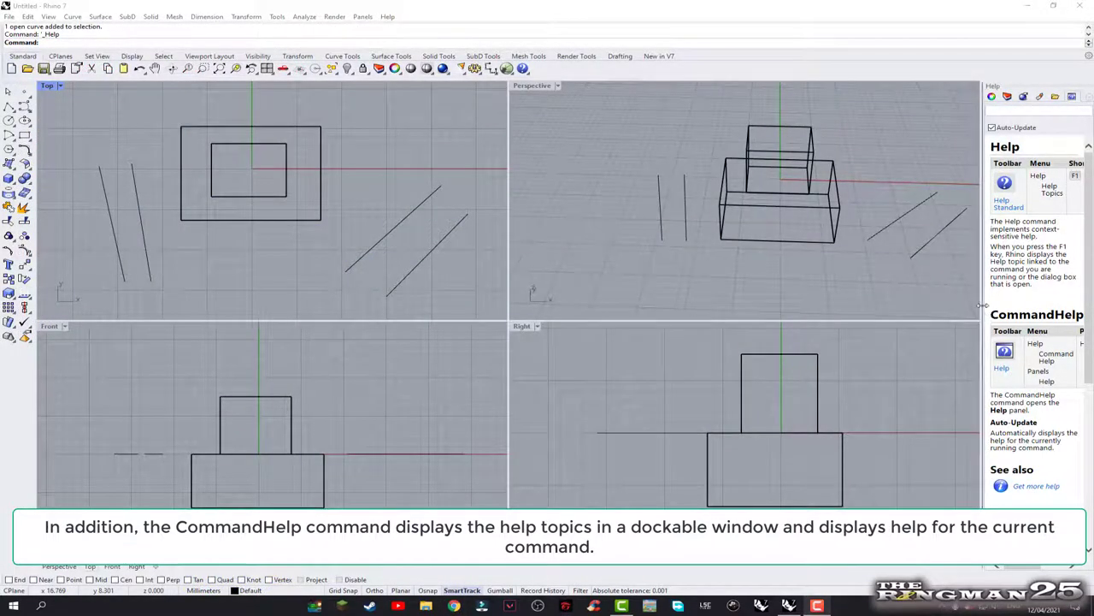
# Drag the splitter left in two moves so the help panel grows wider.
pyautogui.moveTo(983, 313); pyautogui.dragTo(944, 326)
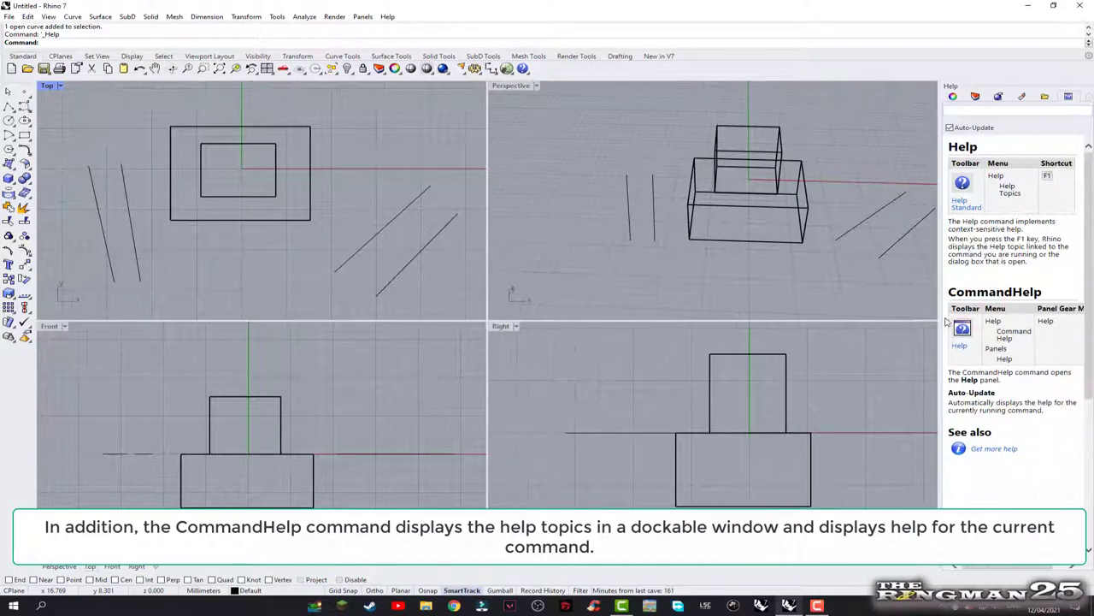
pyautogui.moveTo(942, 313); pyautogui.dragTo(881, 317)
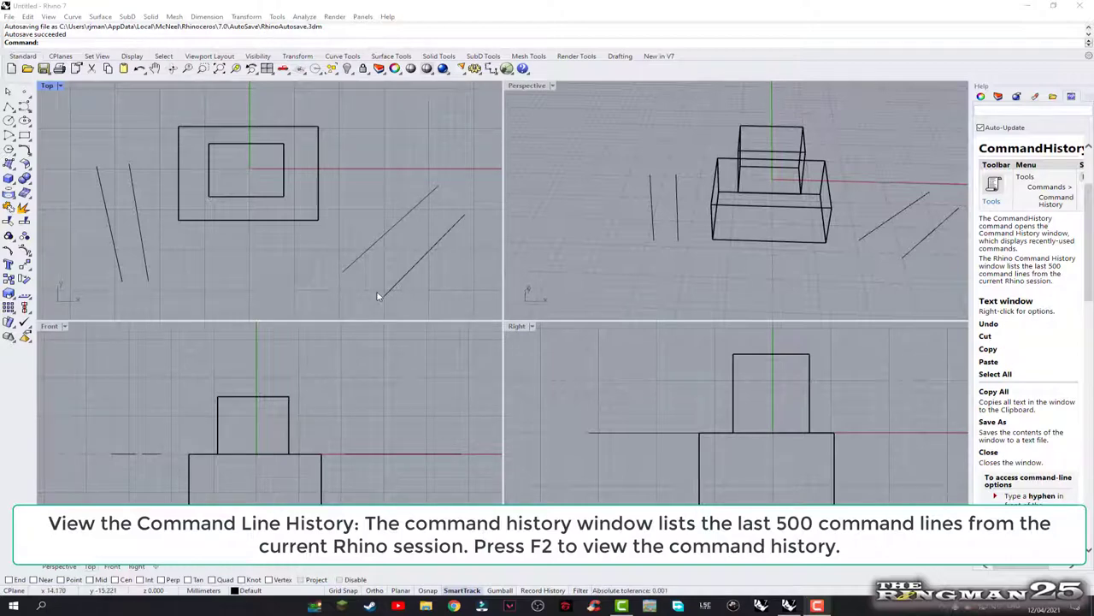
# Open the Command History window with F2, then show recent commands like Line, Polyline and Box.
pyautogui.click(424, 294)
pyautogui.press('F2')
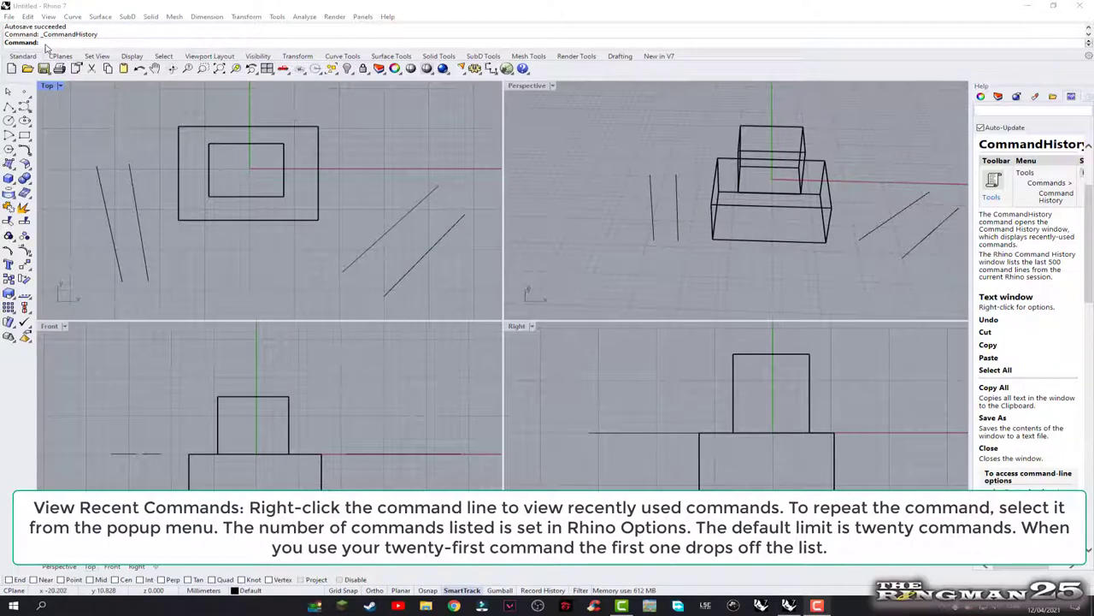
pyautogui.rightClick(45, 43)
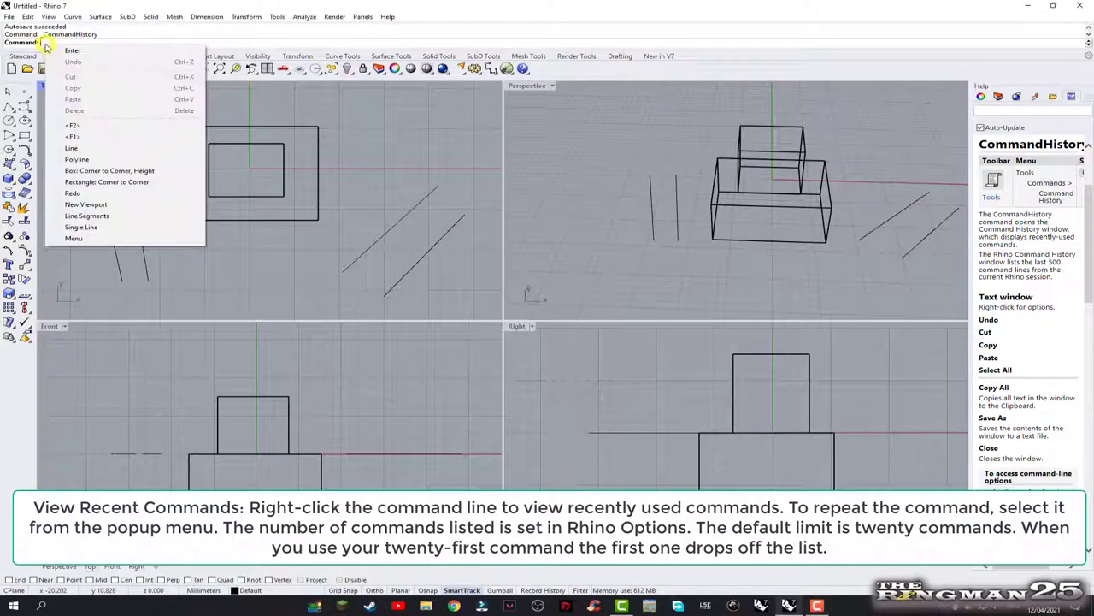